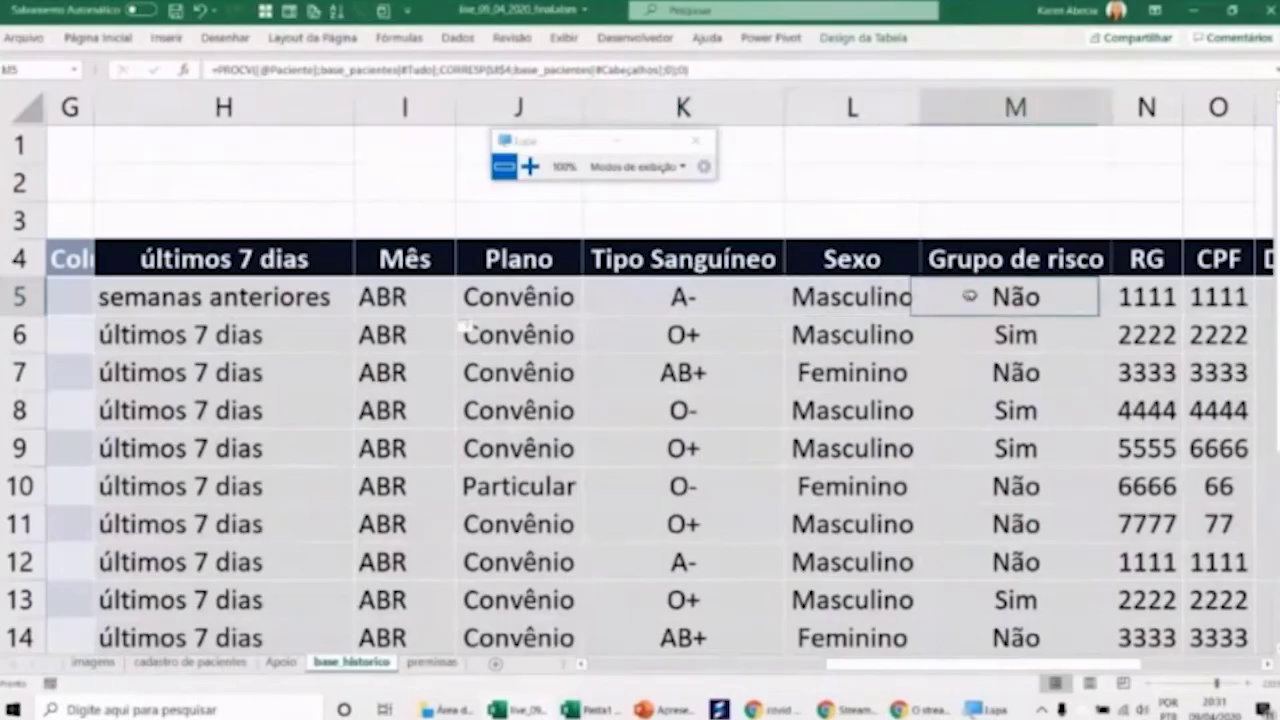
- Clear the Tipo Sanguíneo through Data de nascimento values in K5:P17, keeping the Plano column and headers
key(Right)
key(Right)
ctrl+scroll(877, 467, down, 1)
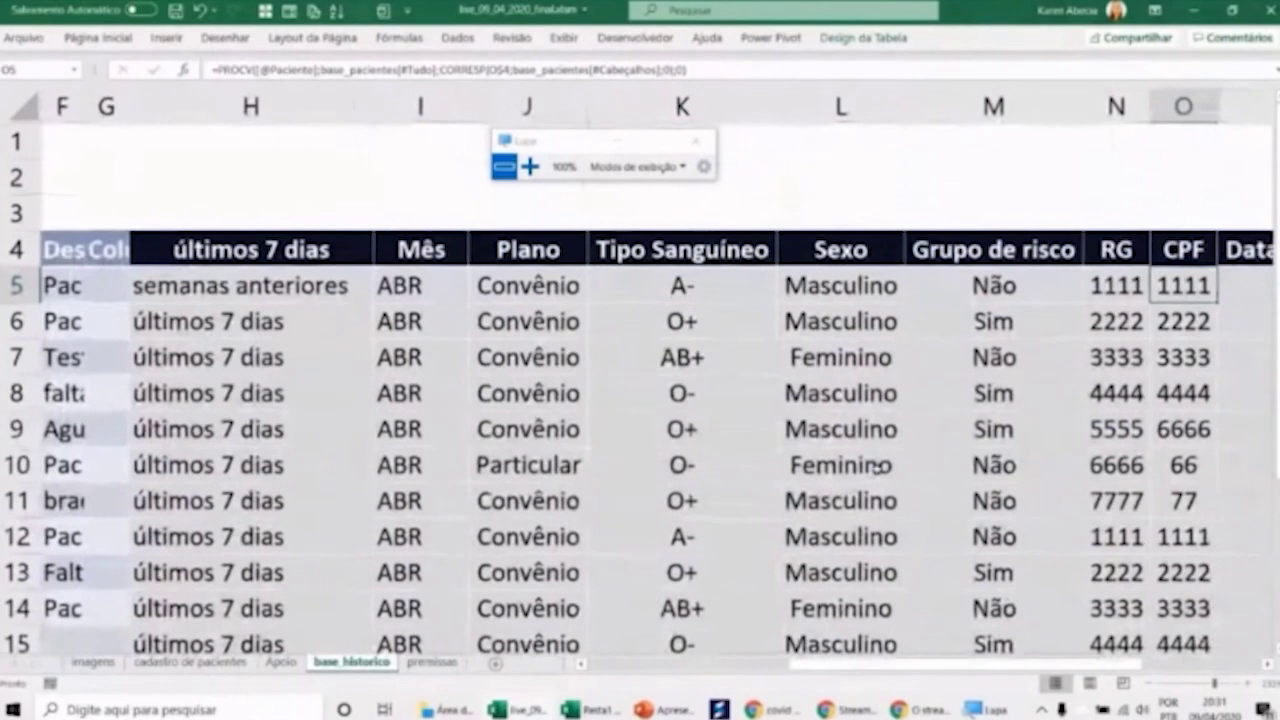
ctrl+scroll(877, 467, down, 1)
ctrl+scroll(877, 469, down, 1)
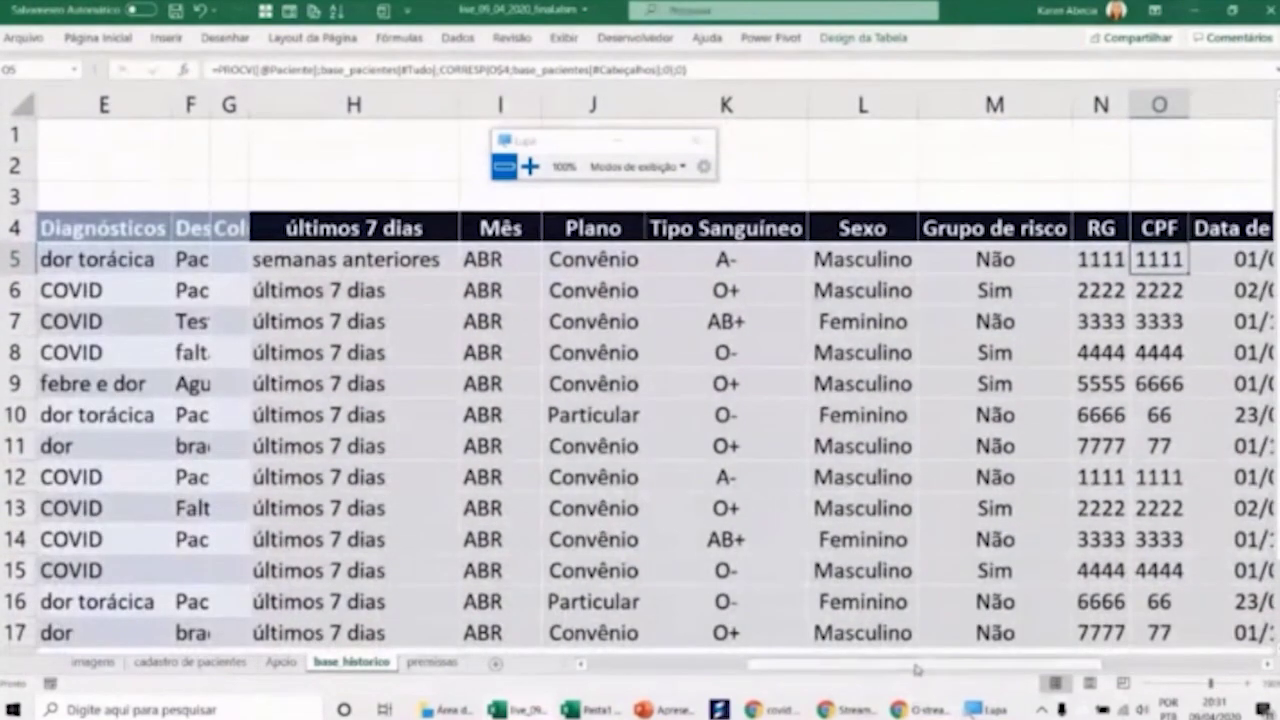
scroll(960, 665, right, 5)
scroll(987, 676, right, 1)
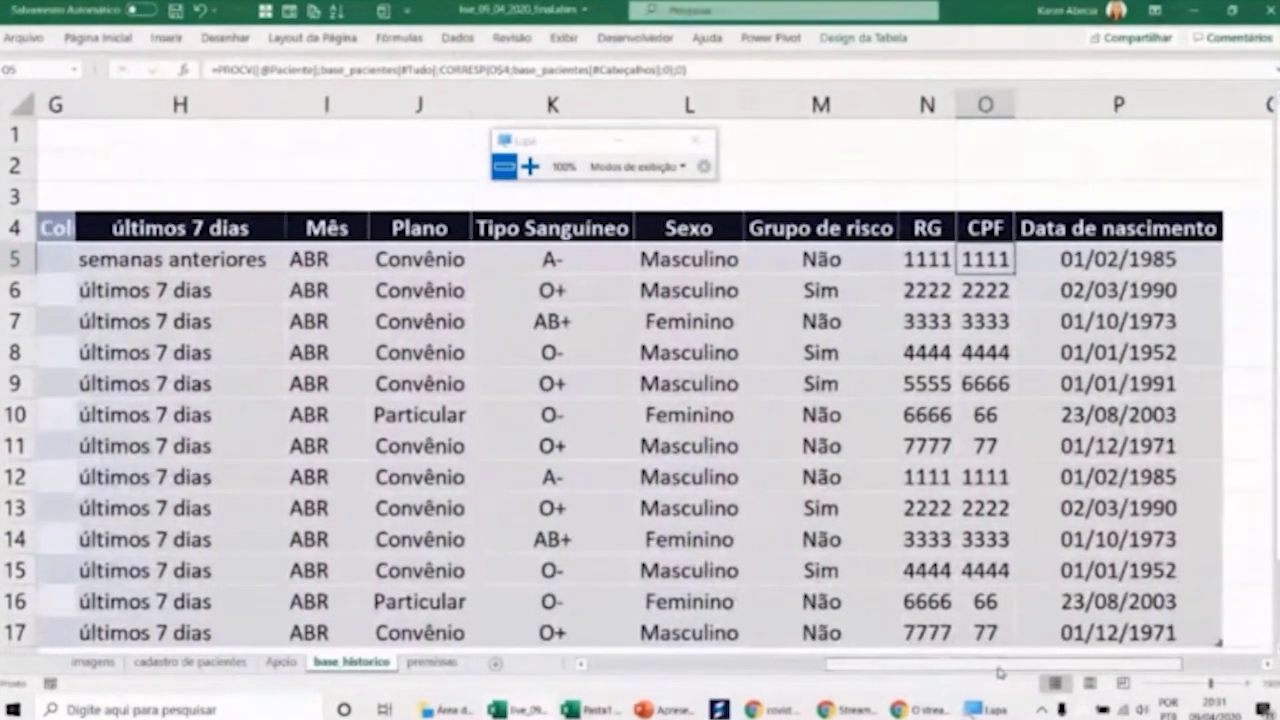
click(455, 263)
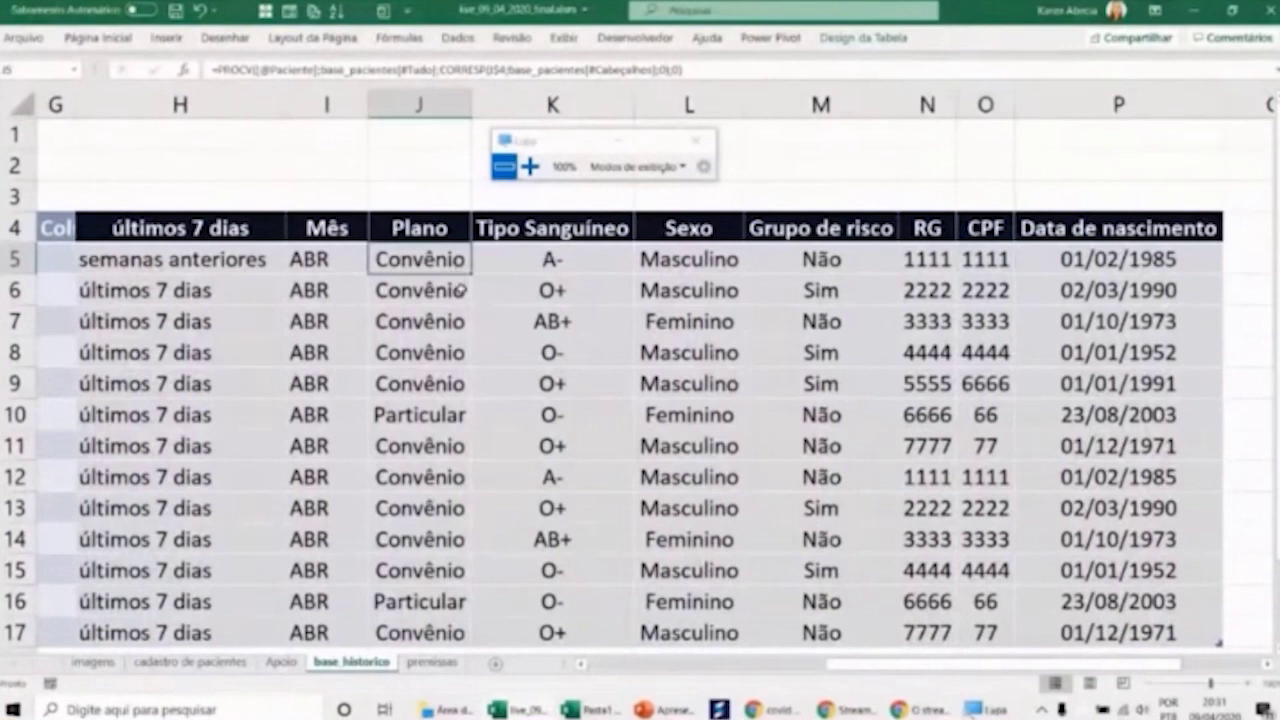
click(498, 256)
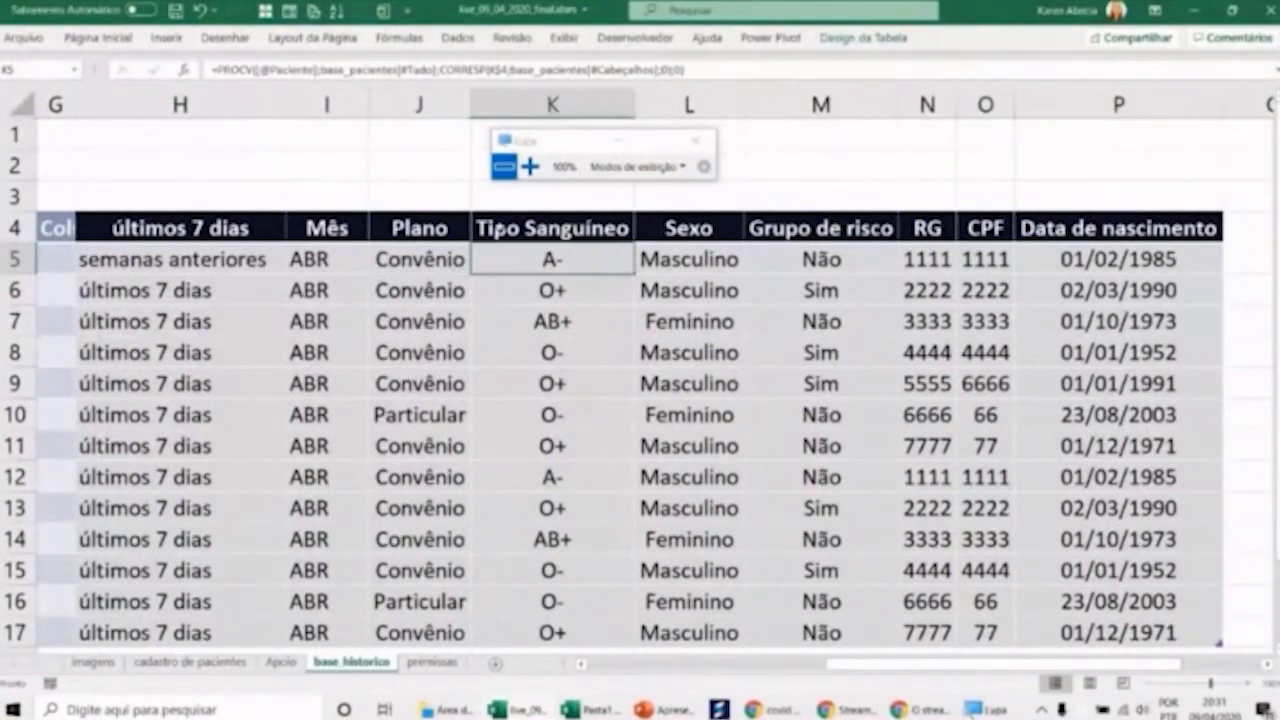
key(shift+Right)
key(shift+Right)
key(shift+Right)
key(shift+Right)
key(shift+Right)
key(ctrl+shift+Down)
key(Delete)
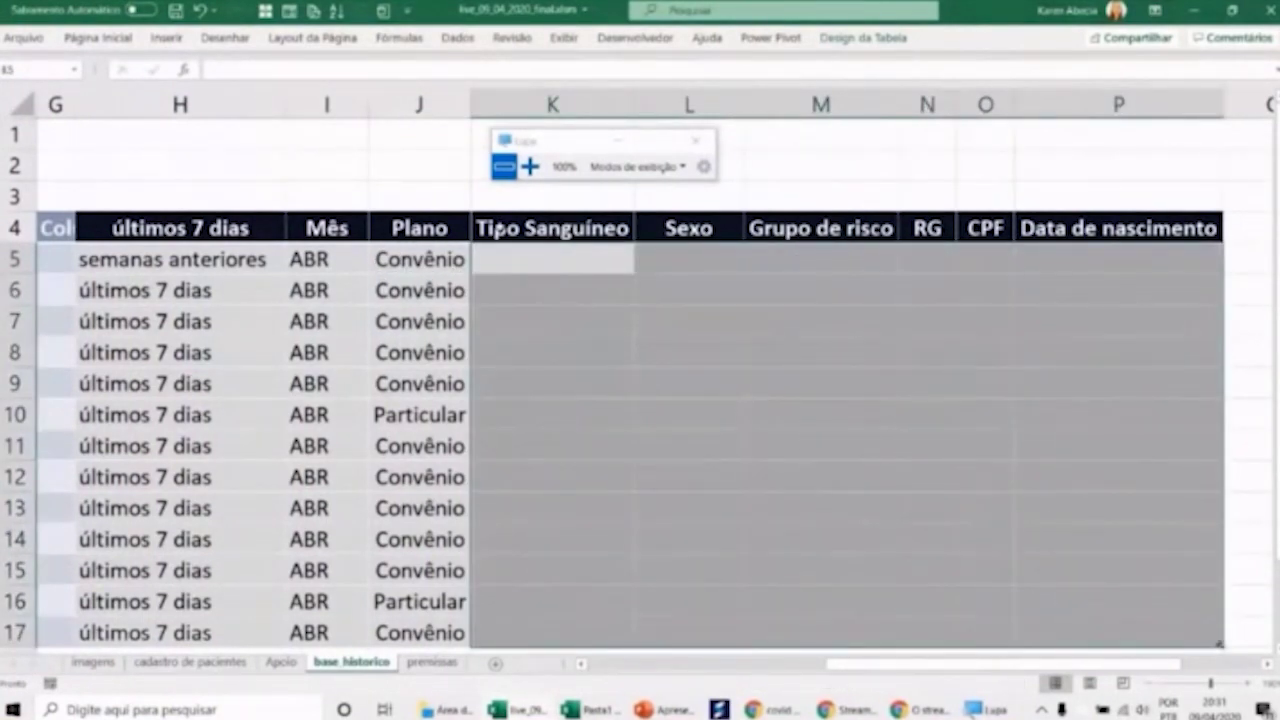
- Clear Plano cells J6:J17, then paste the J5 formula down the column and undo the paste
click(410, 262)
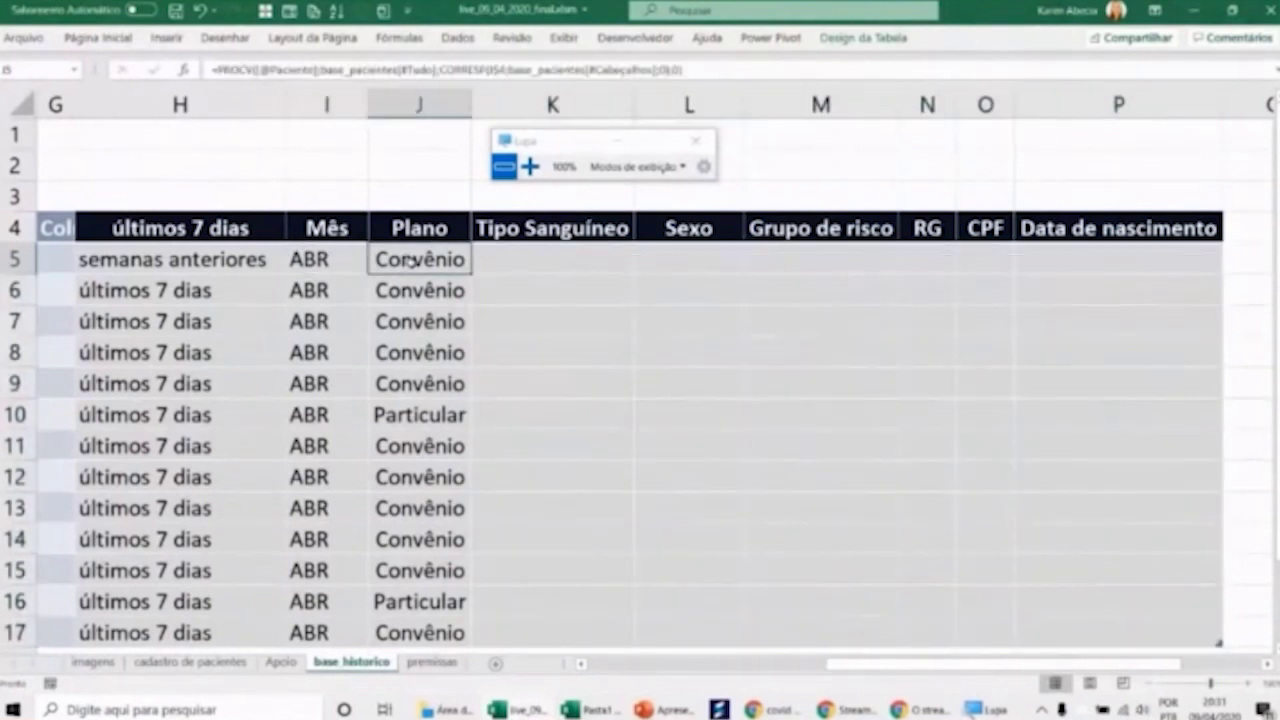
click(400, 296)
key(ctrl+shift+Down)
key(Delete)
key(ctrl+c)
click(400, 296)
key(ctrl+shift+Down)
key(ctrl+v)
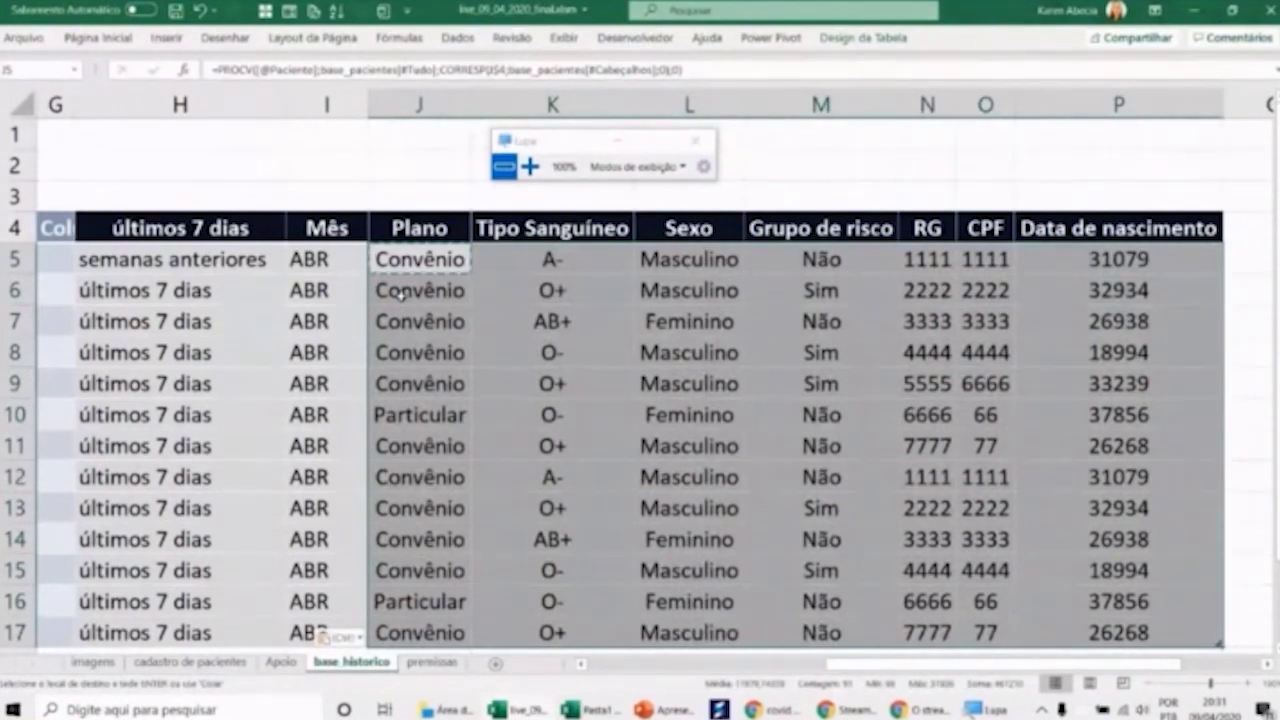
key(ctrl+z)
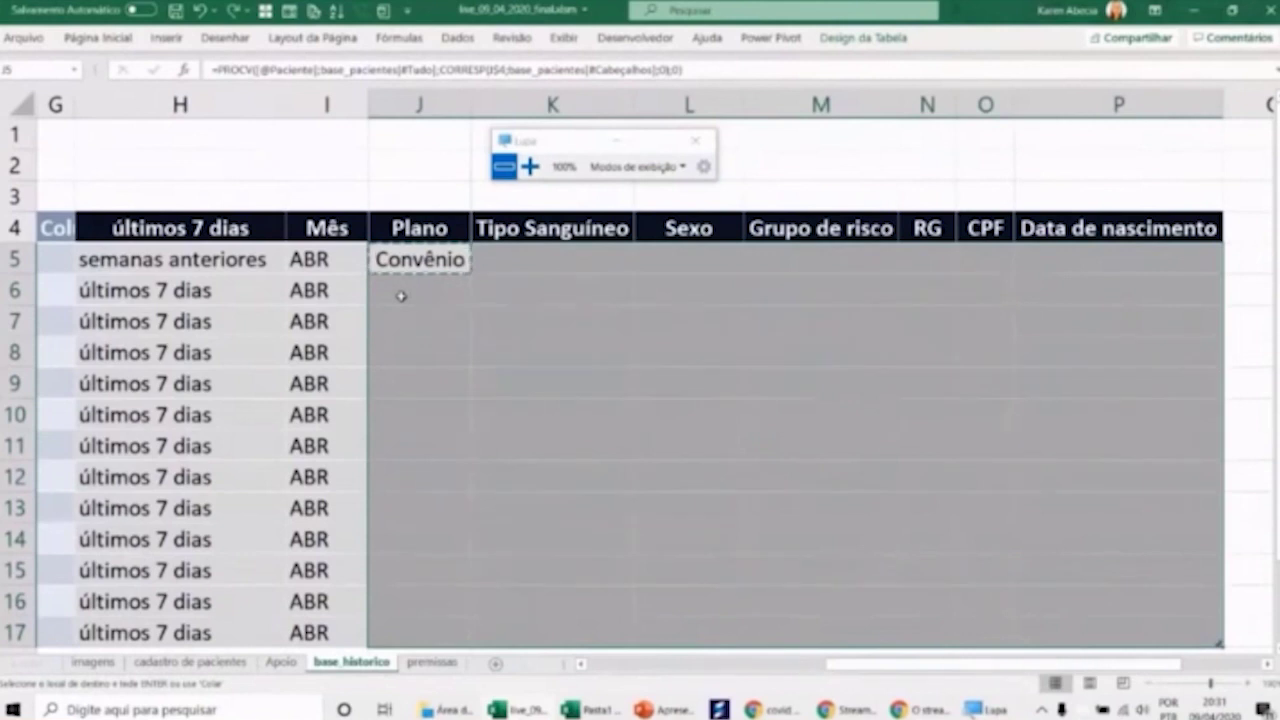
- Cancel the pending copy and delete the remaining Plano formula in J5
click(400, 296)
key(ctrl+shift+Down)
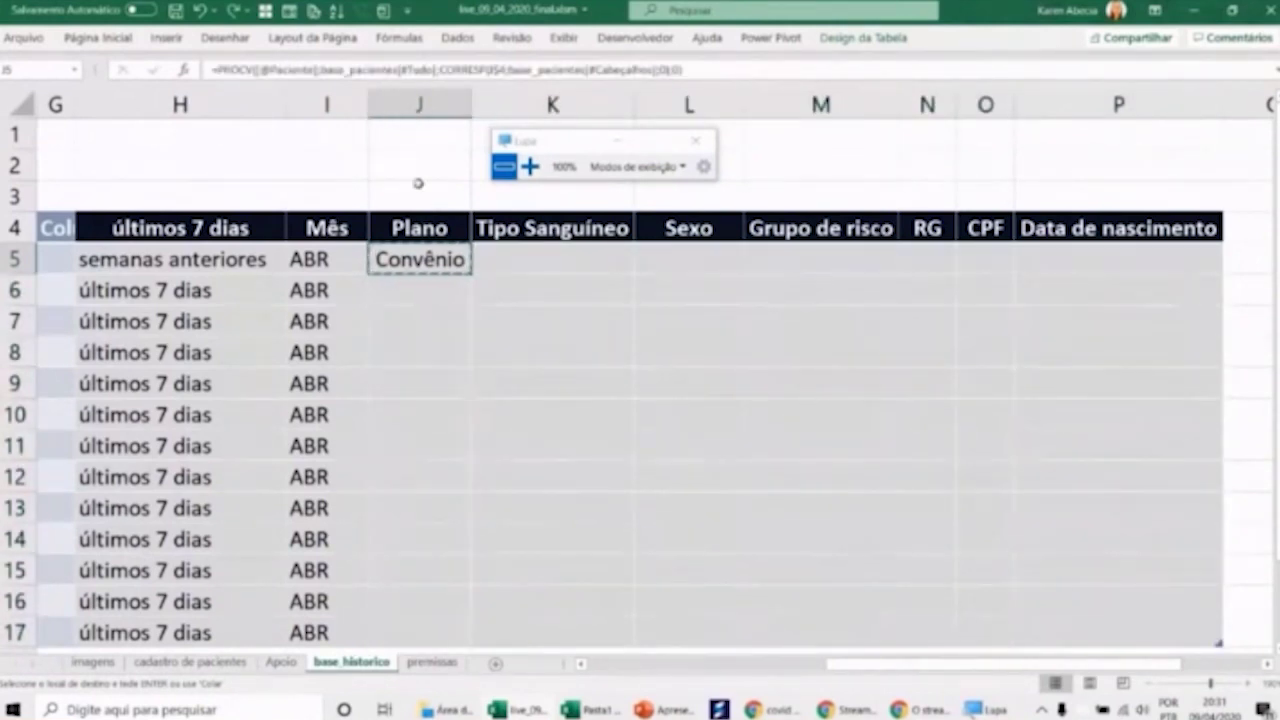
click(414, 170)
key(Escape)
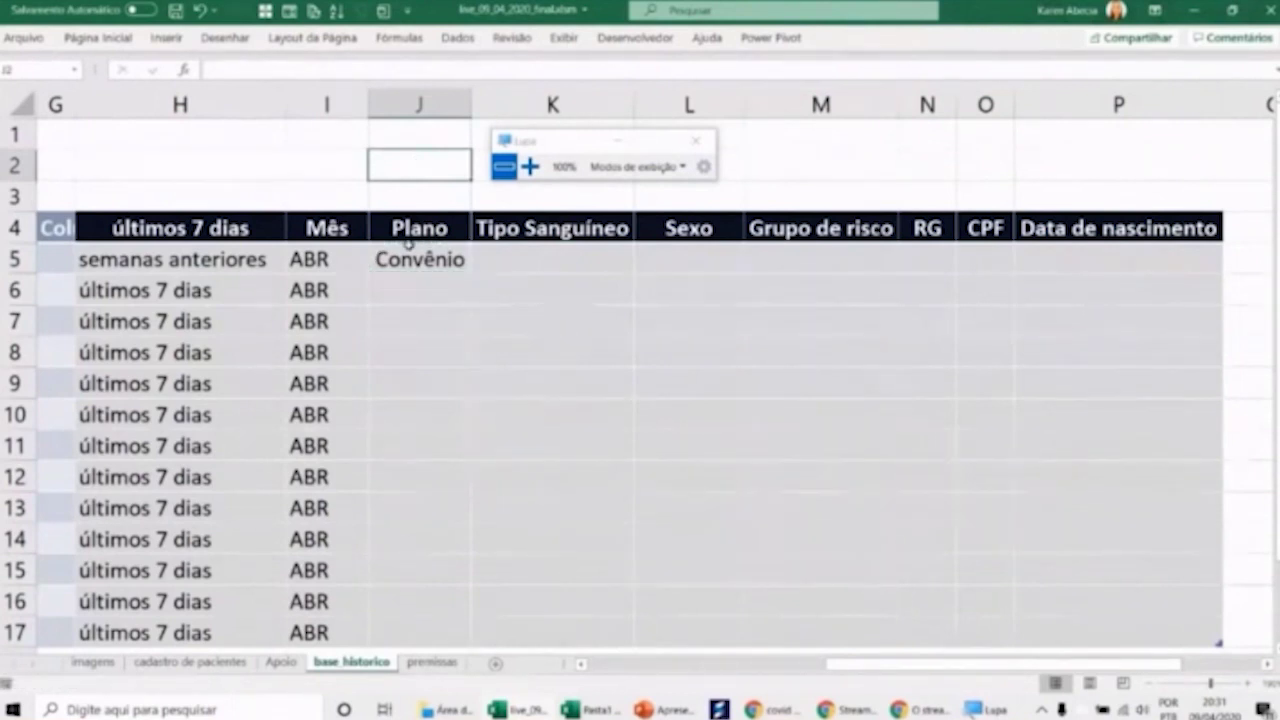
click(400, 262)
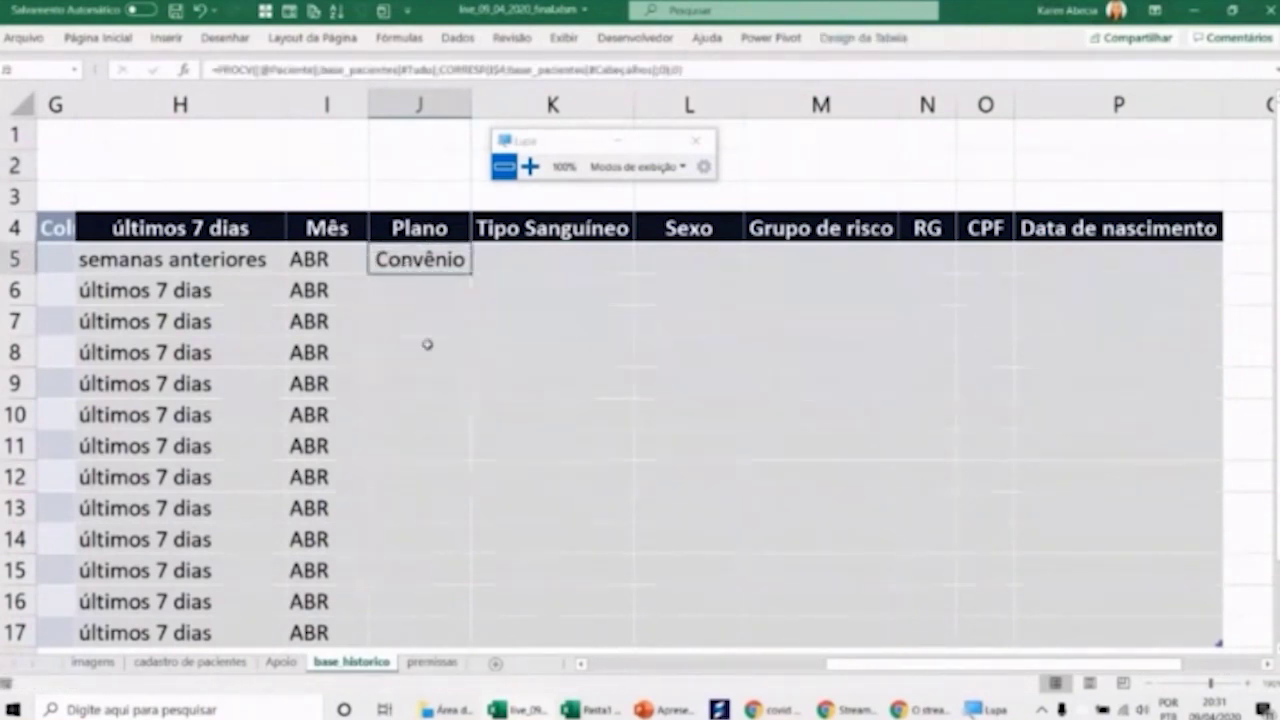
key(F2)
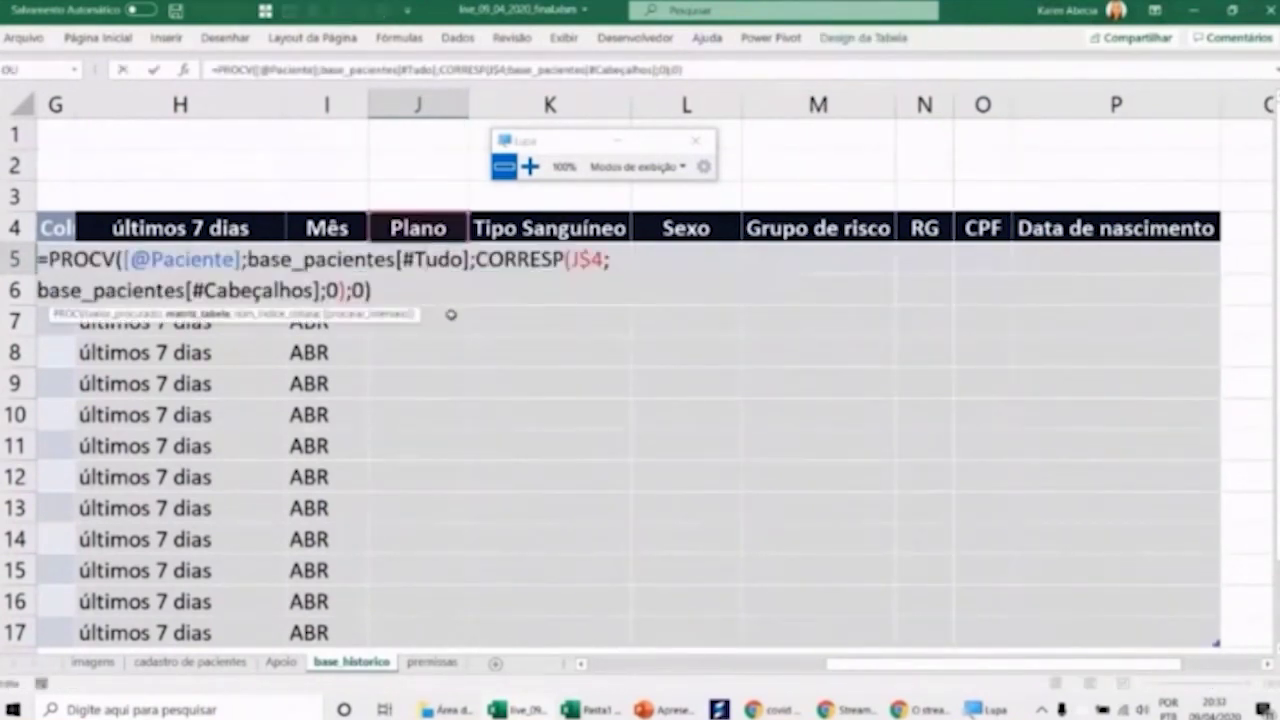
key(ctrl+Return)
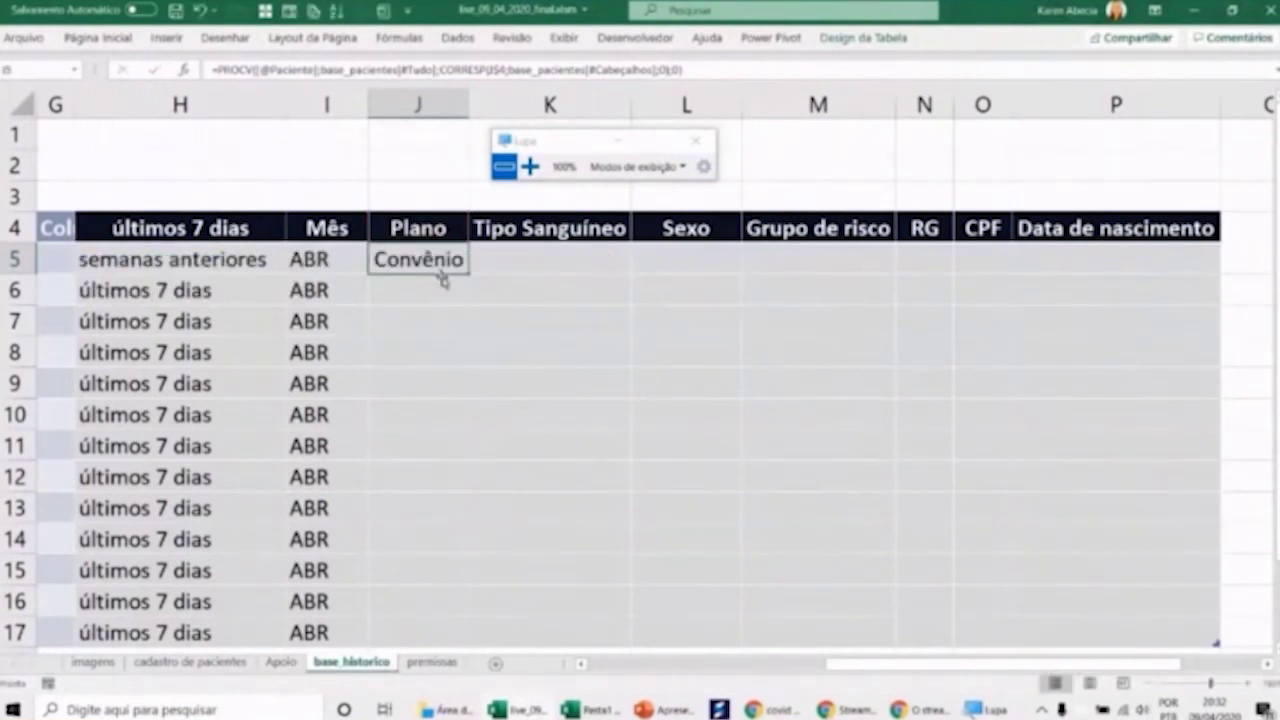
key(Delete)
scroll(451, 366, right, 2)
scroll(451, 366, up, 1)
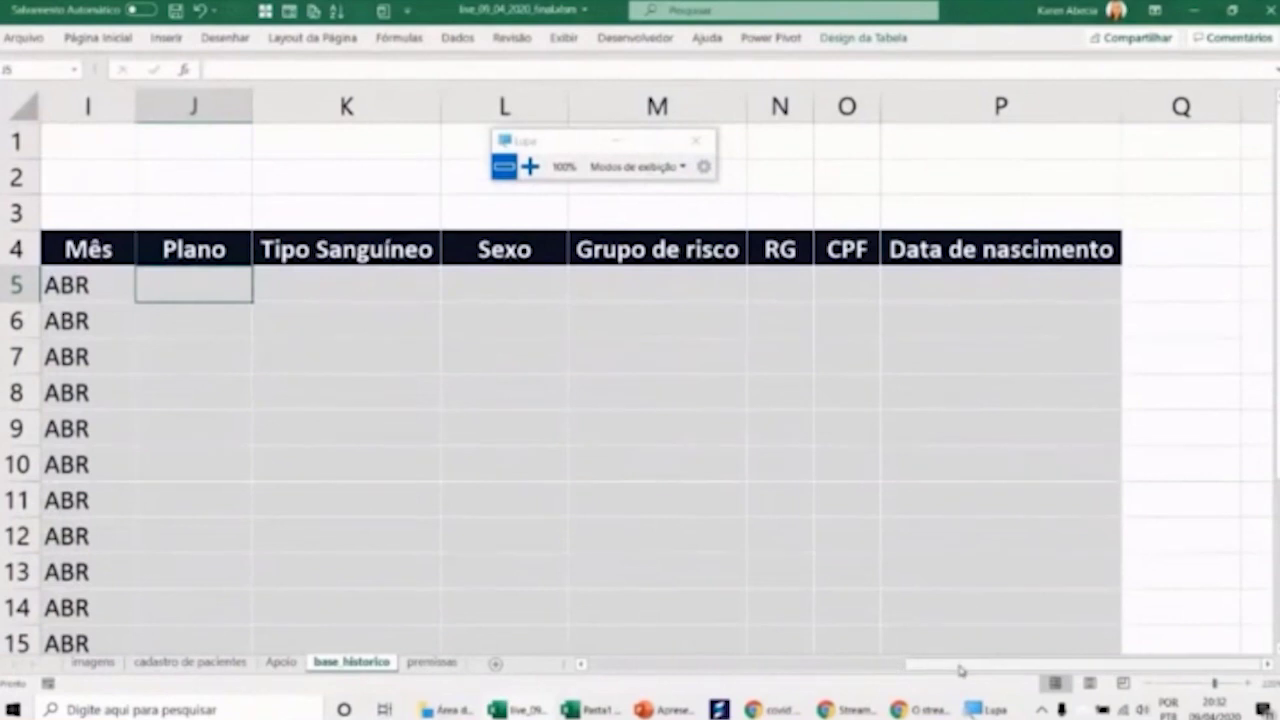
- Set the history table's name to base_historico in the table design options
click(190, 662)
click(863, 37)
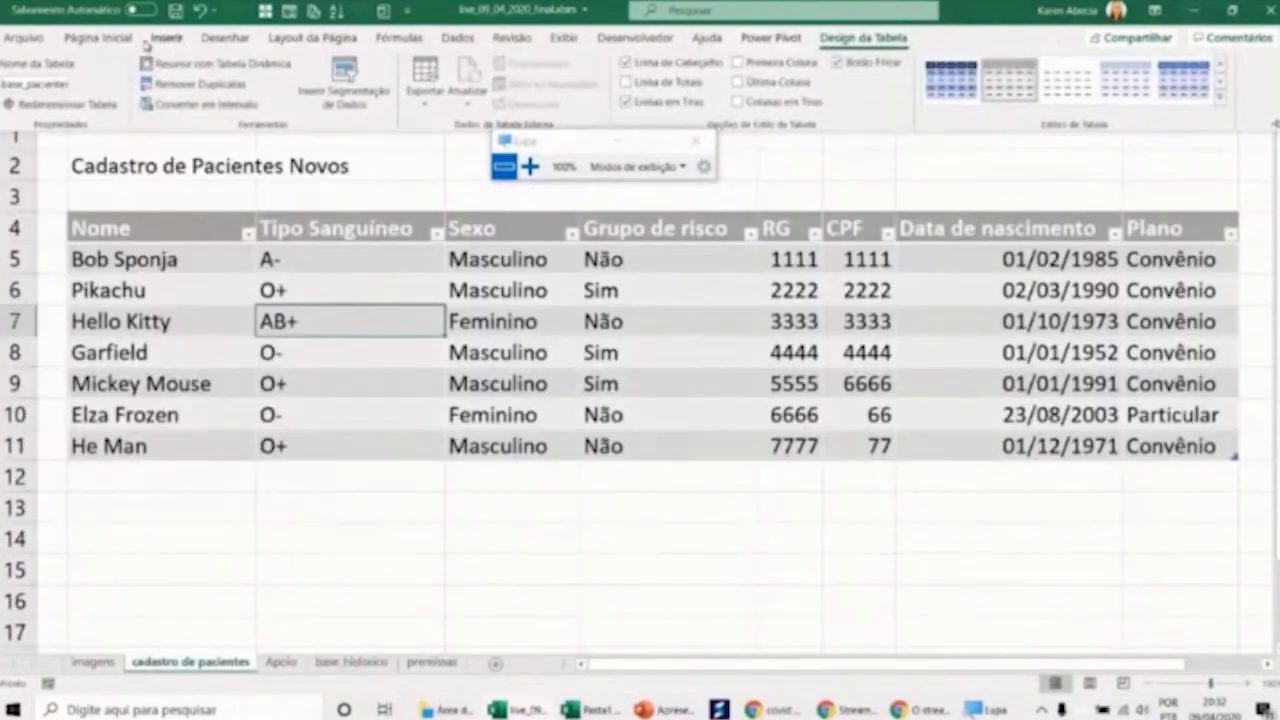
key(Escape)
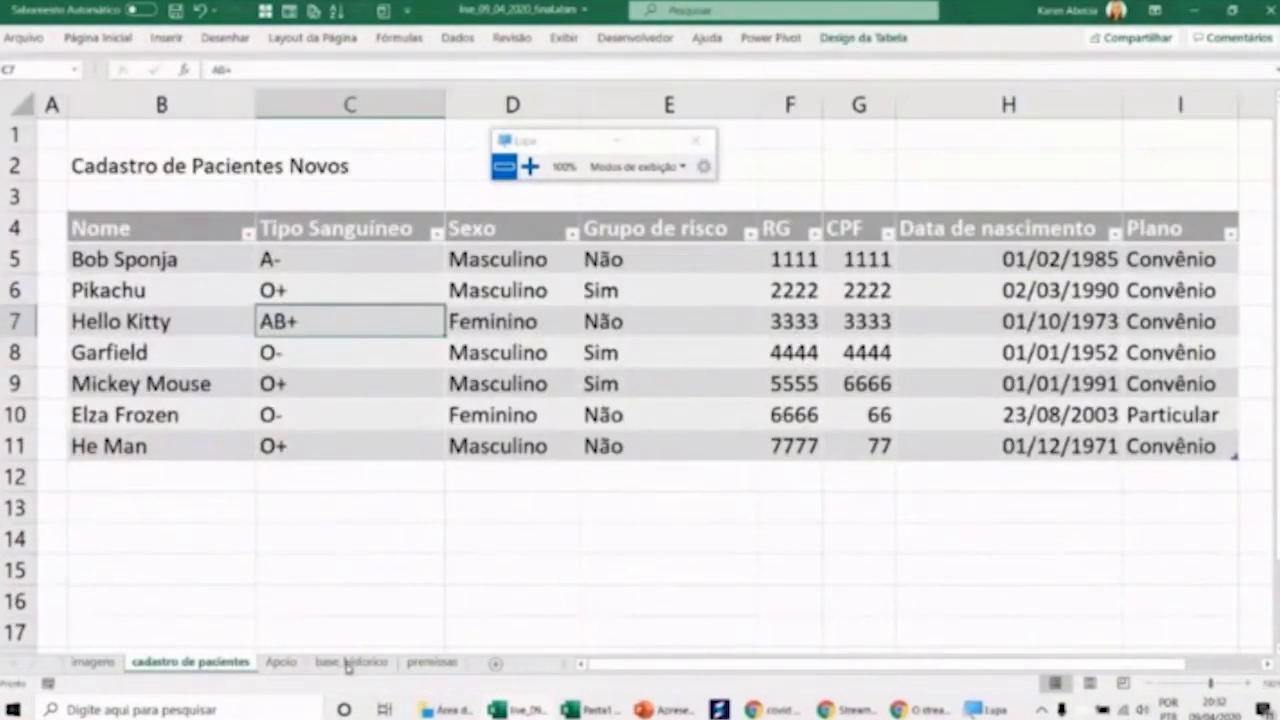
click(351, 662)
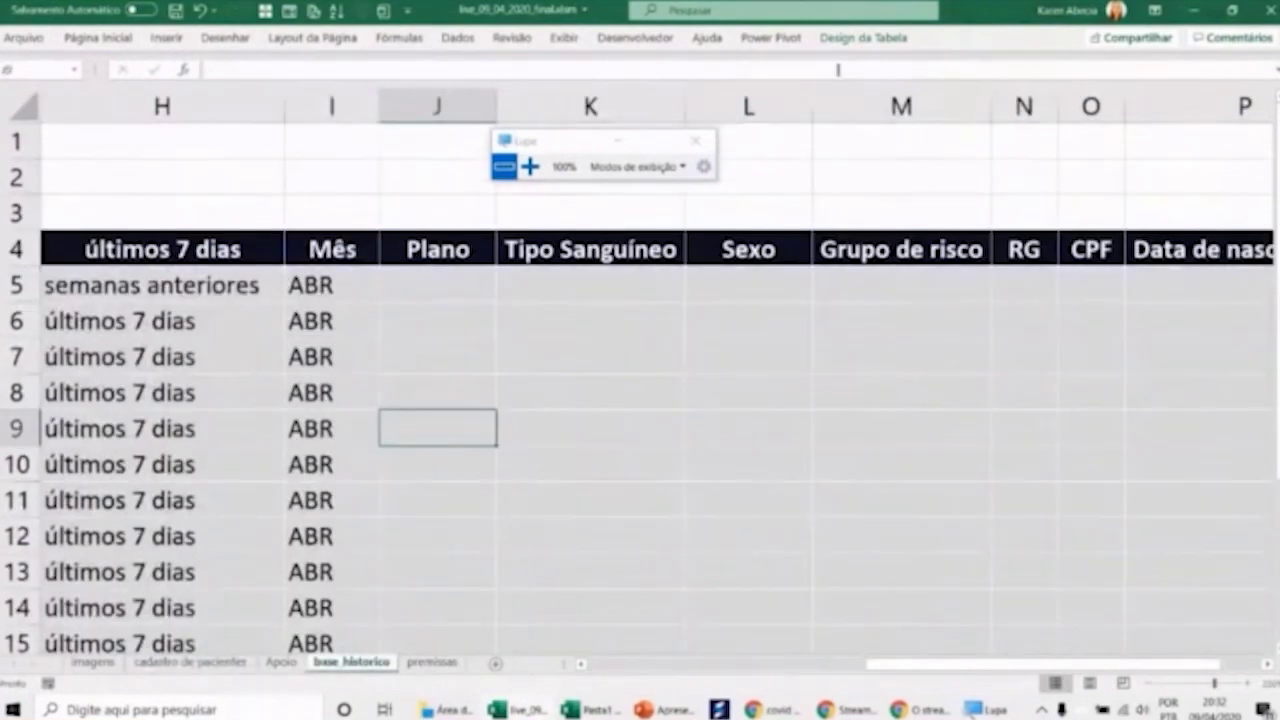
click(857, 42)
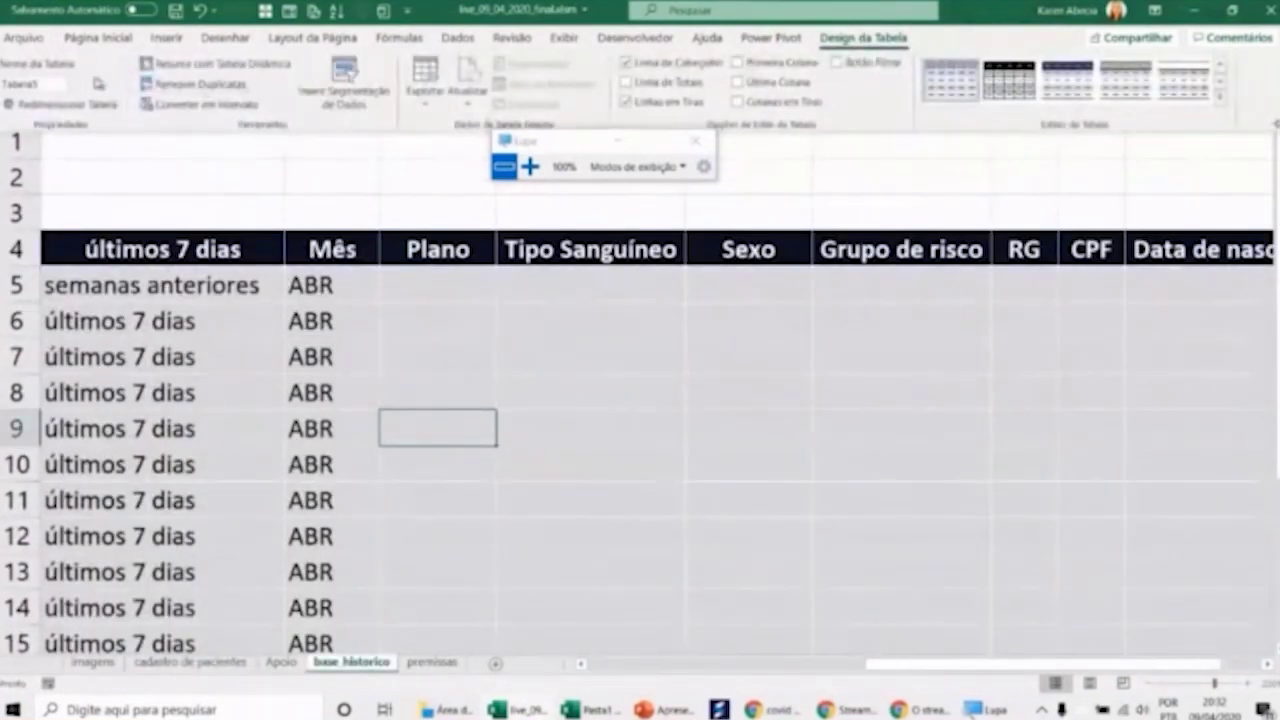
text(e_hi)
text(st)
text(oric)
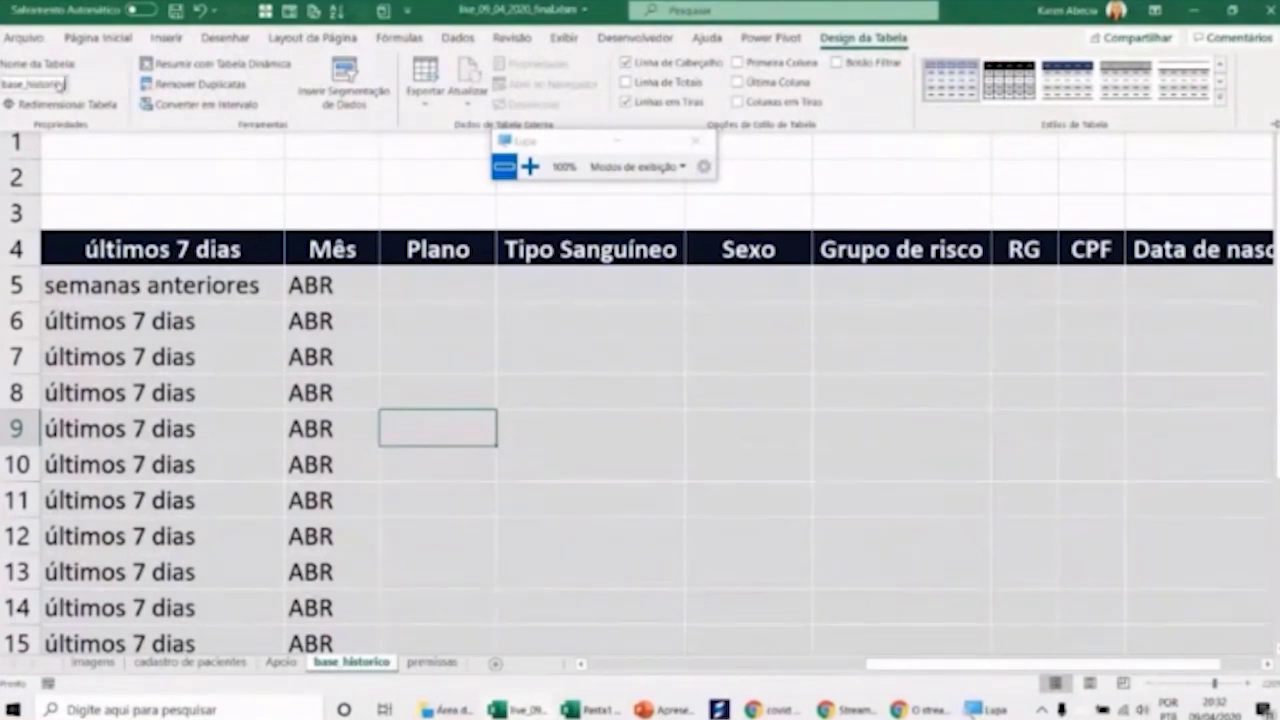
text(o)
key(Return)
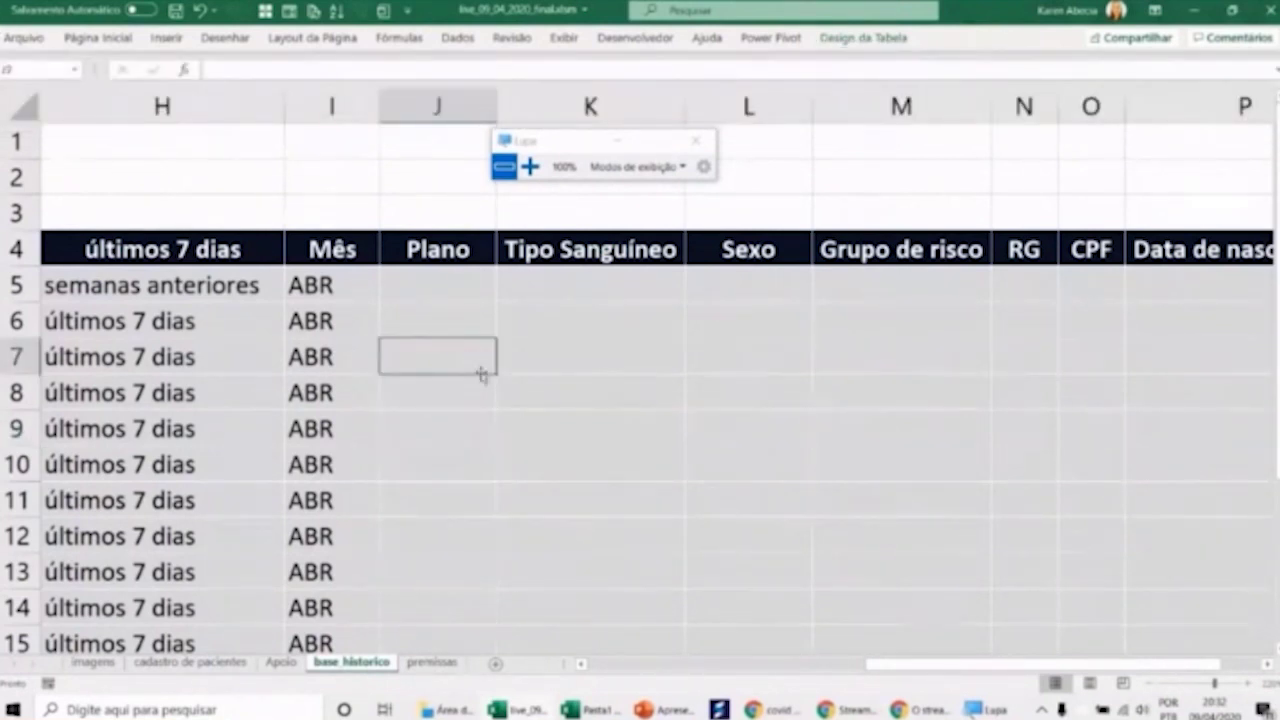
- Review the base_historico columns against the cadastro de pacientes sheet, then select the first Plano cell
click(470, 360)
click(437, 288)
drag(878, 665, 880, 672)
click(800, 252)
click(859, 270)
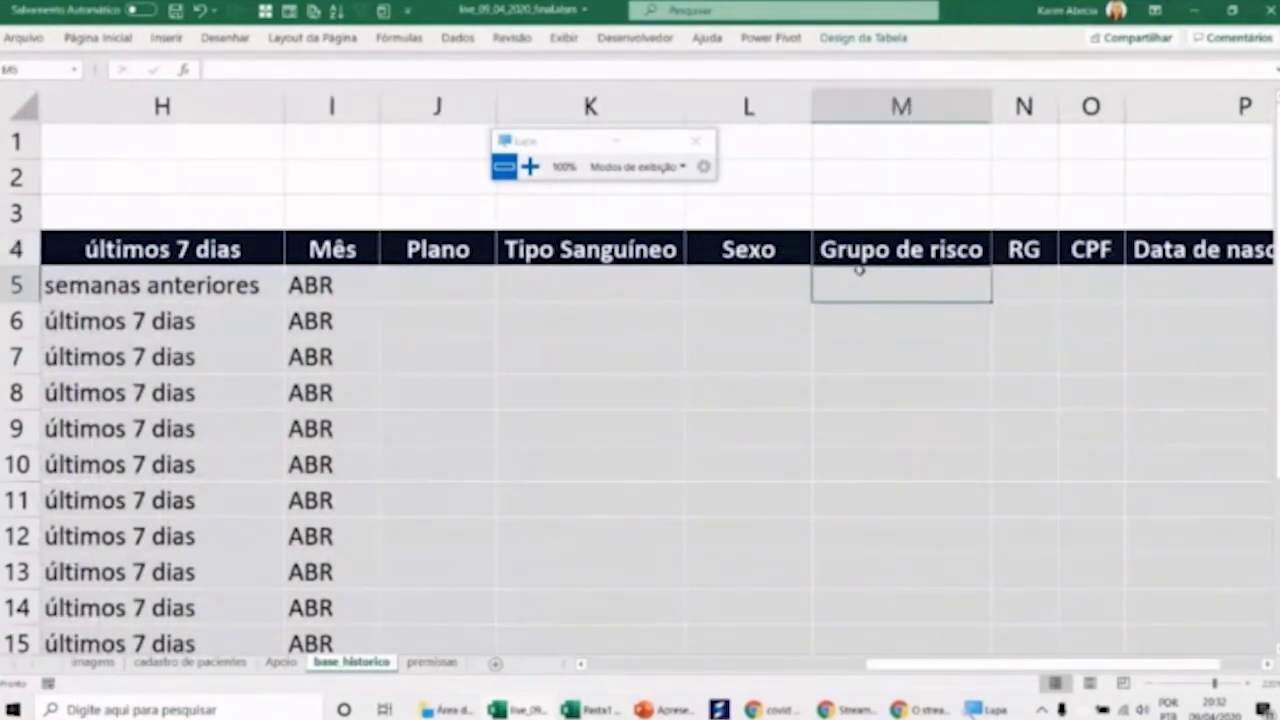
mouse_move(1040, 665)
mouse_down()
mouse_move(1068, 660)
mouse_move(1047, 664)
mouse_up()
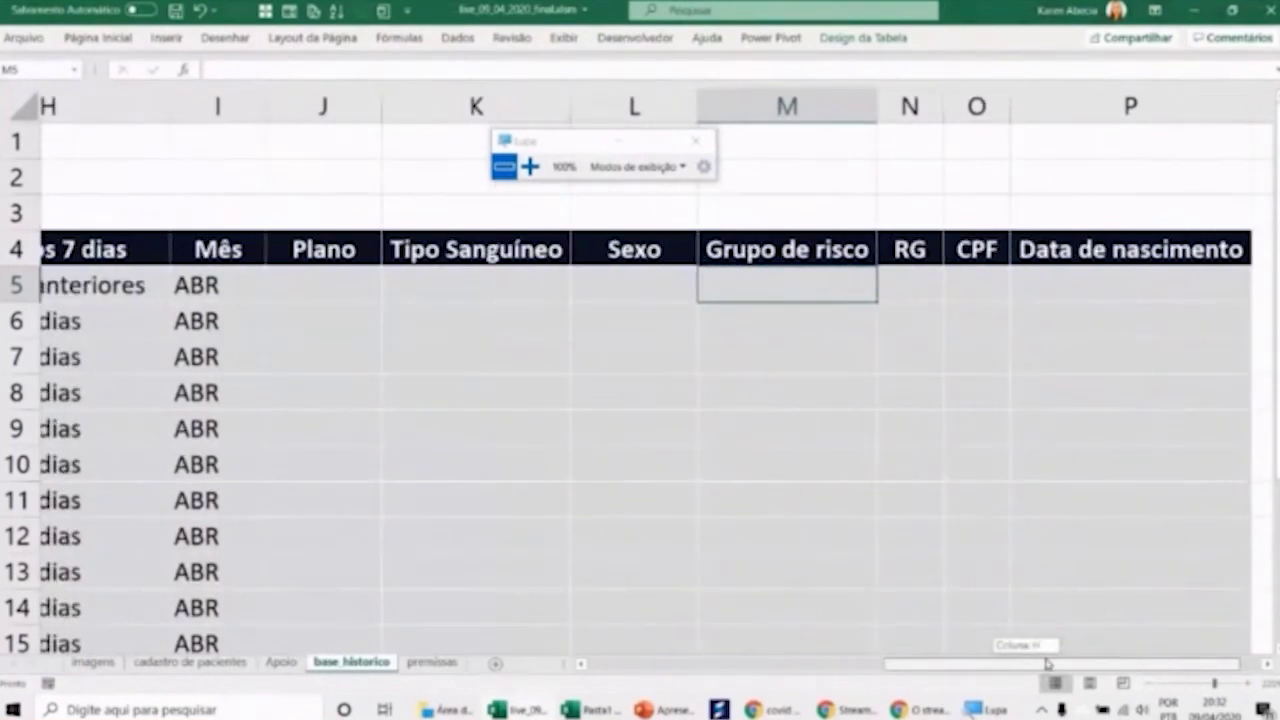
click(204, 663)
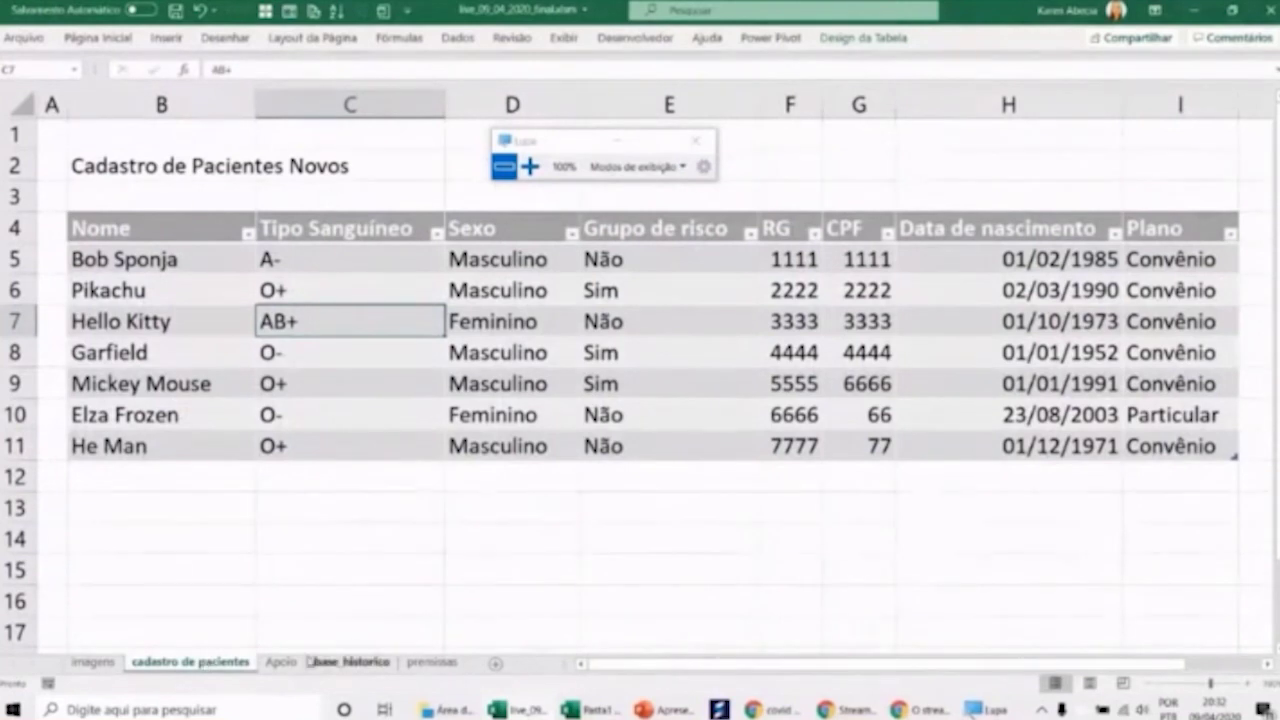
click(350, 662)
click(470, 291)
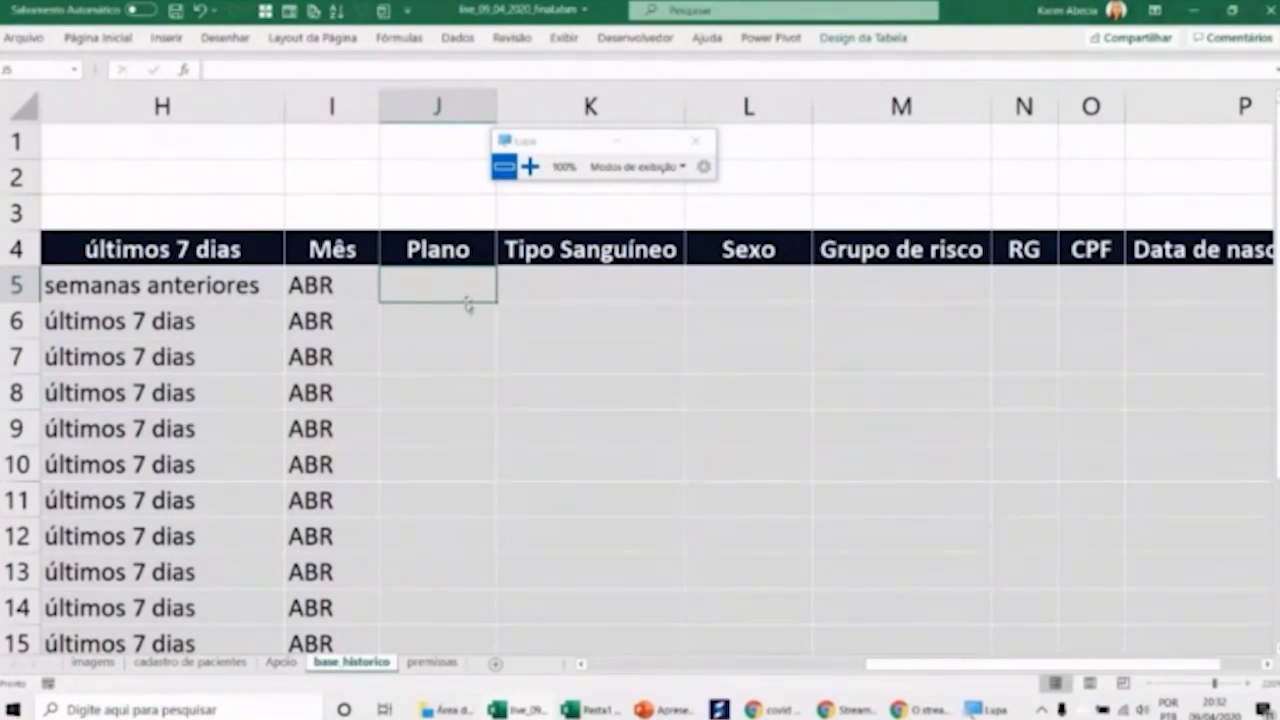
text(=pro)
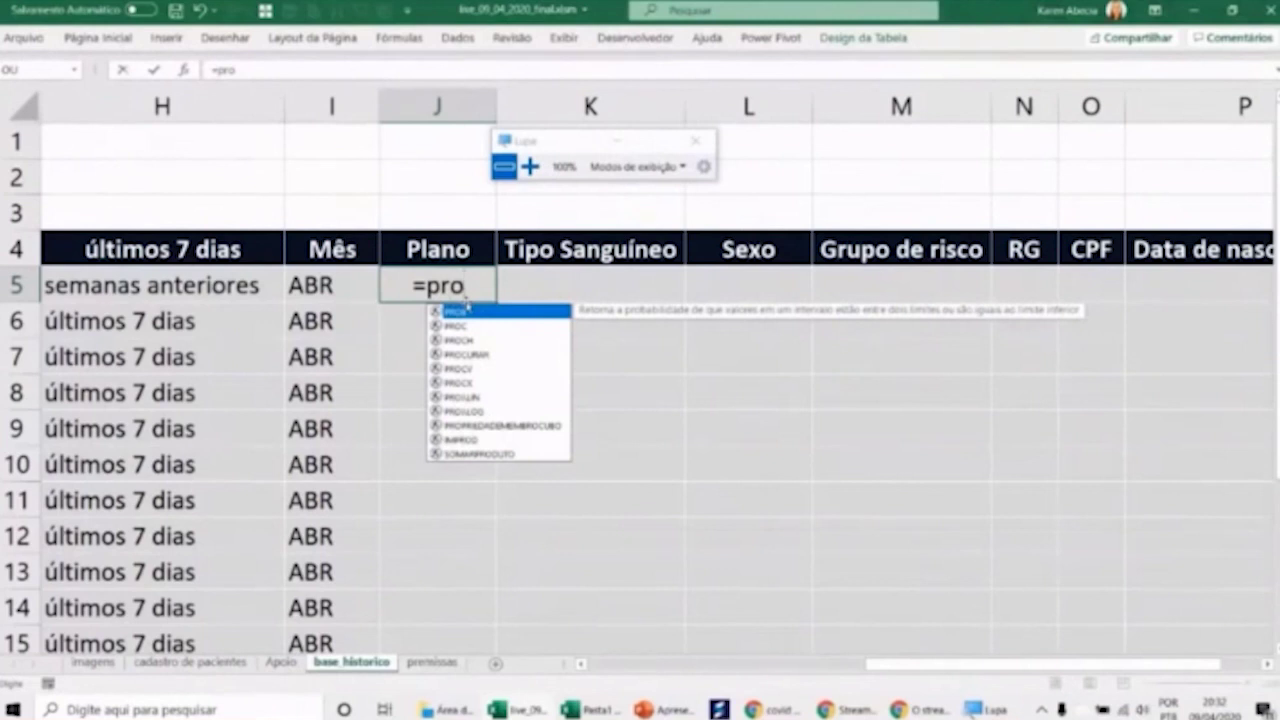
text(cv()
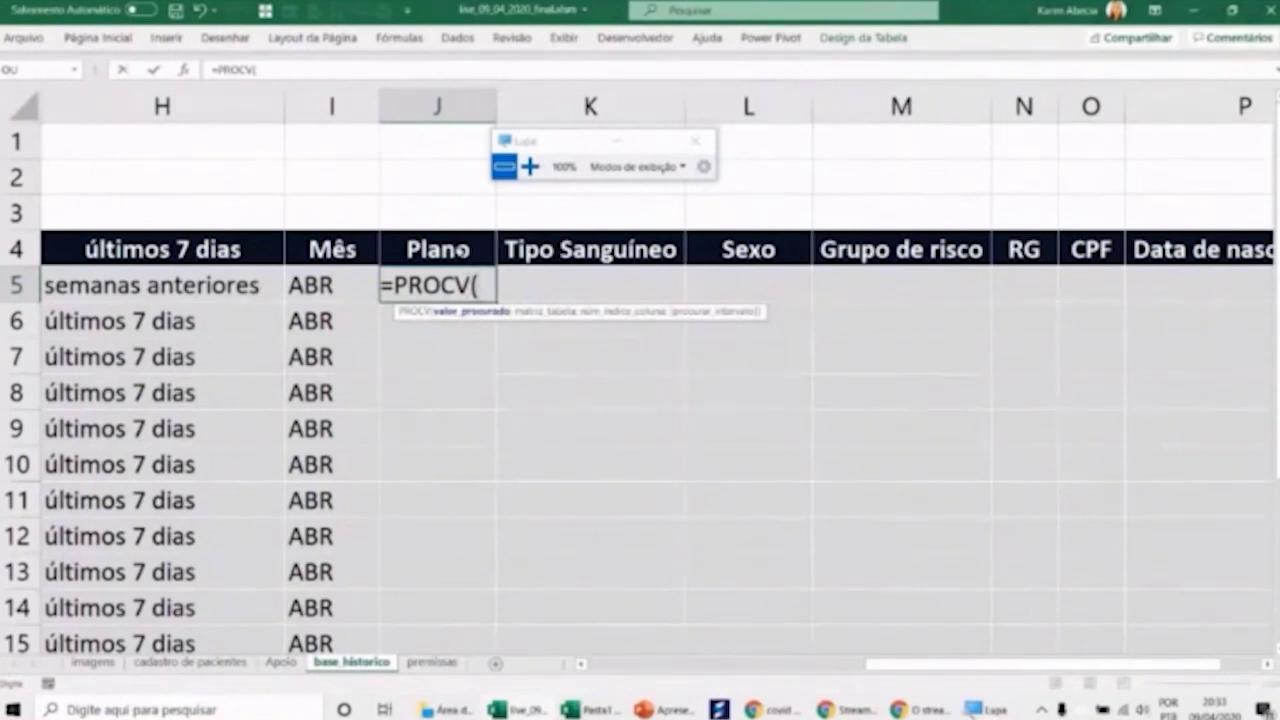
drag(940, 665, 580, 675)
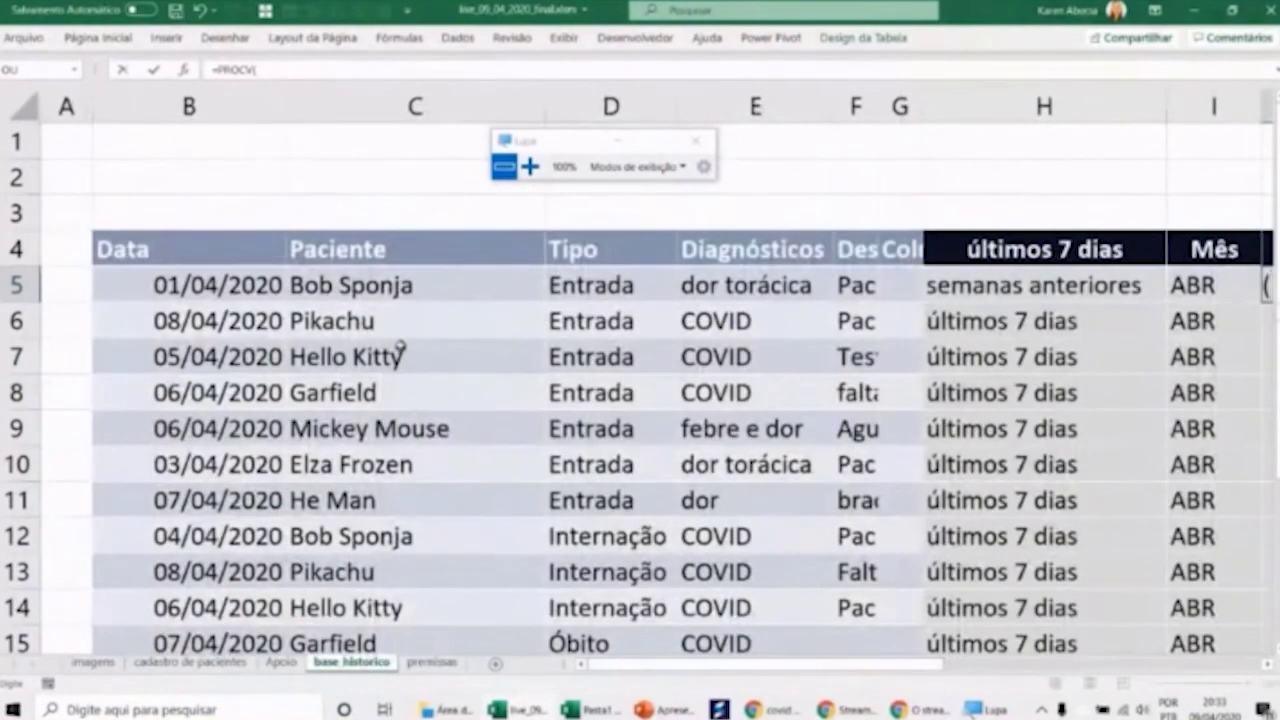
click(432, 294)
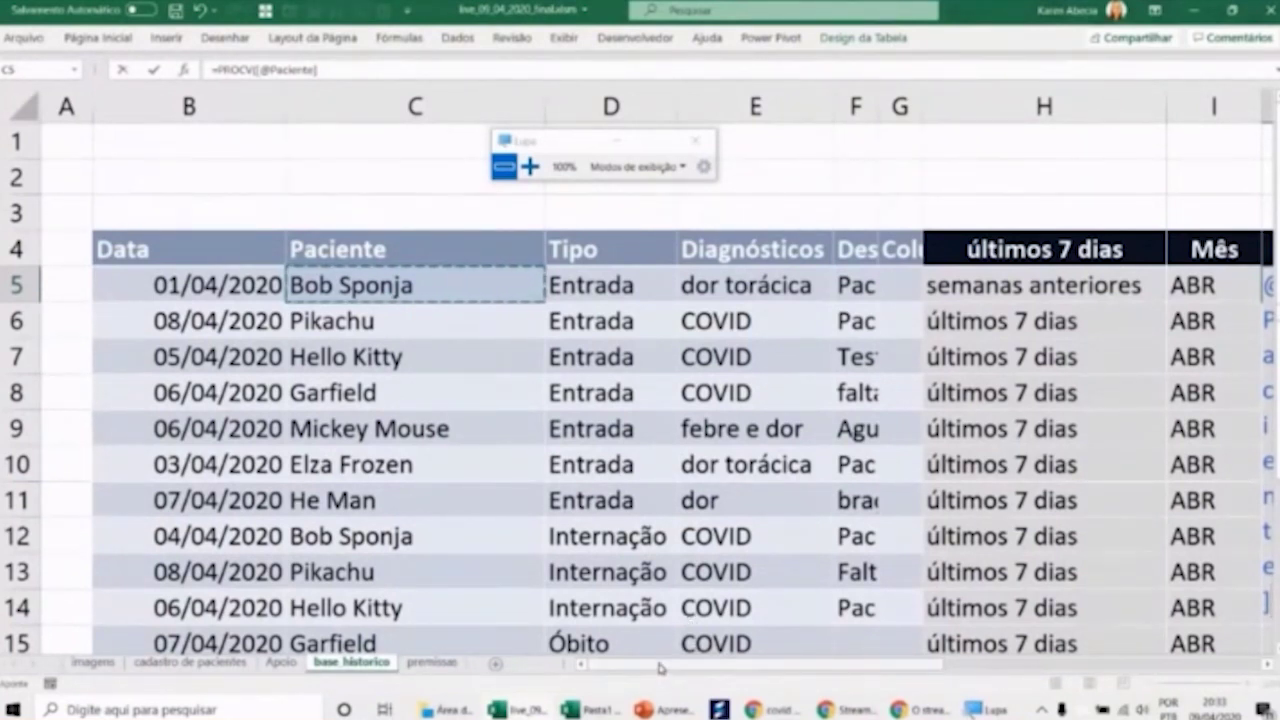
drag(663, 669, 925, 651)
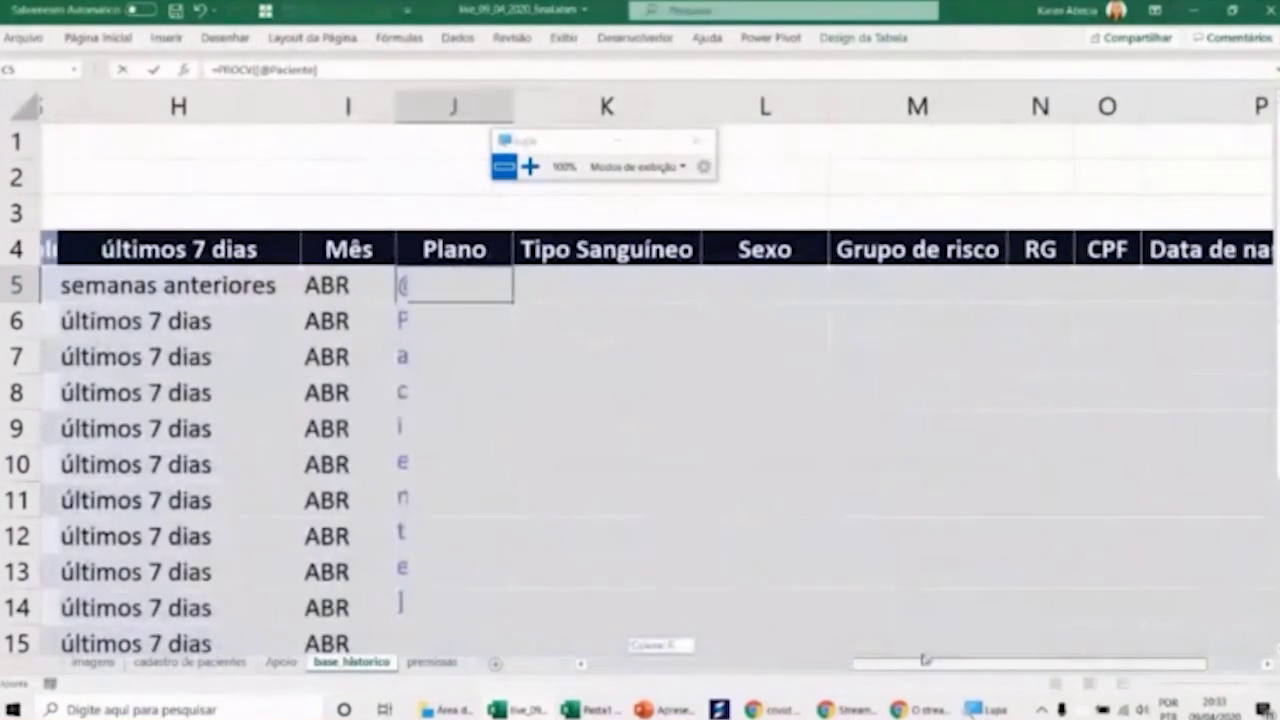
drag(925, 651, 900, 655)
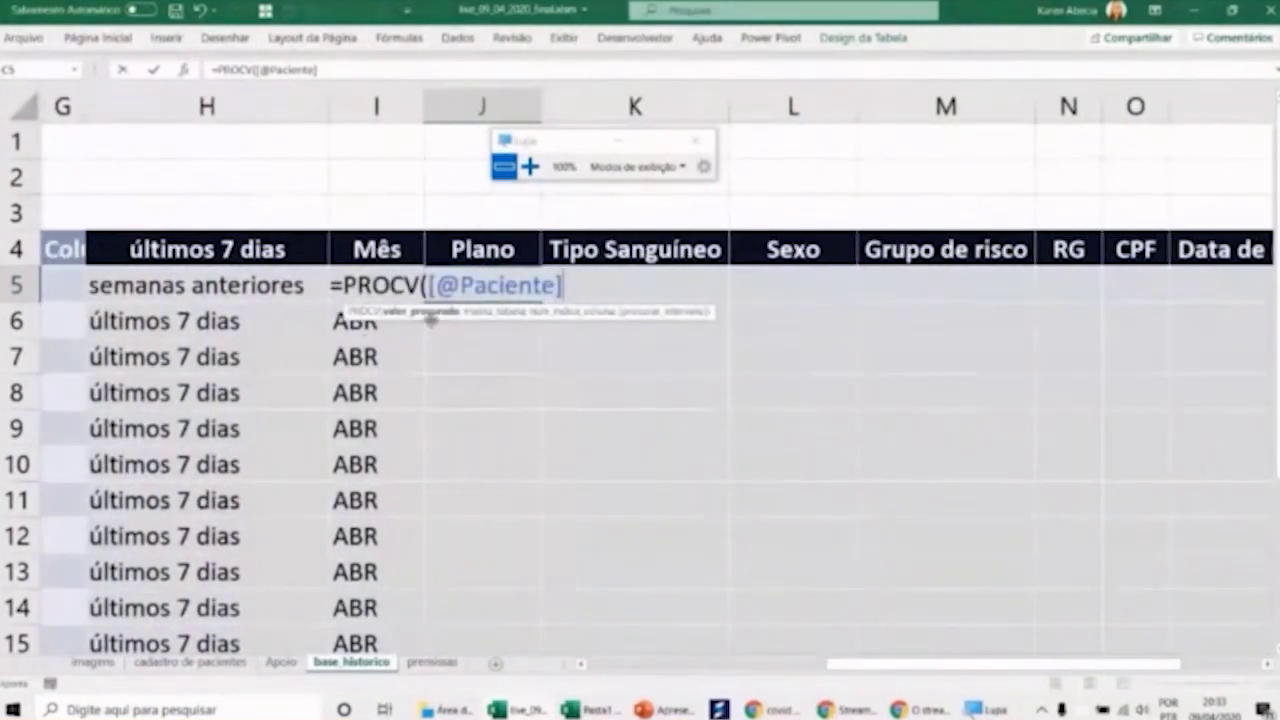
drag(430, 283, 577, 283)
text(;)
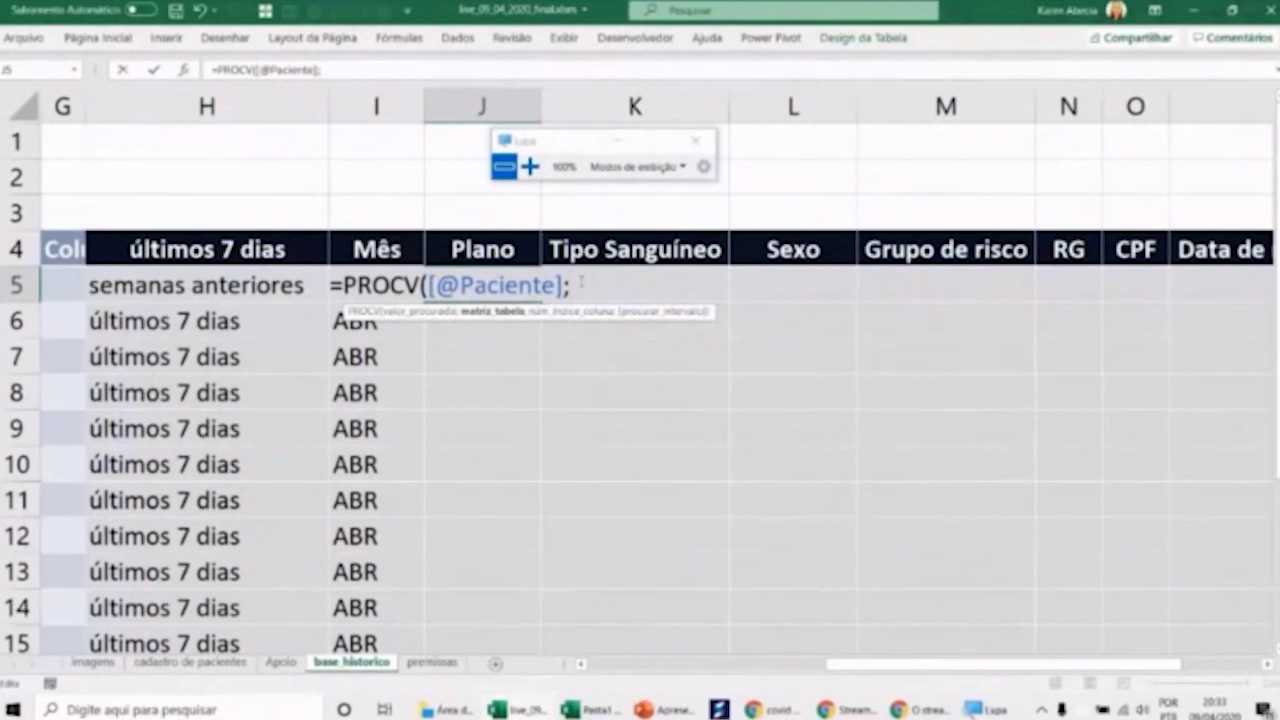
click(187, 664)
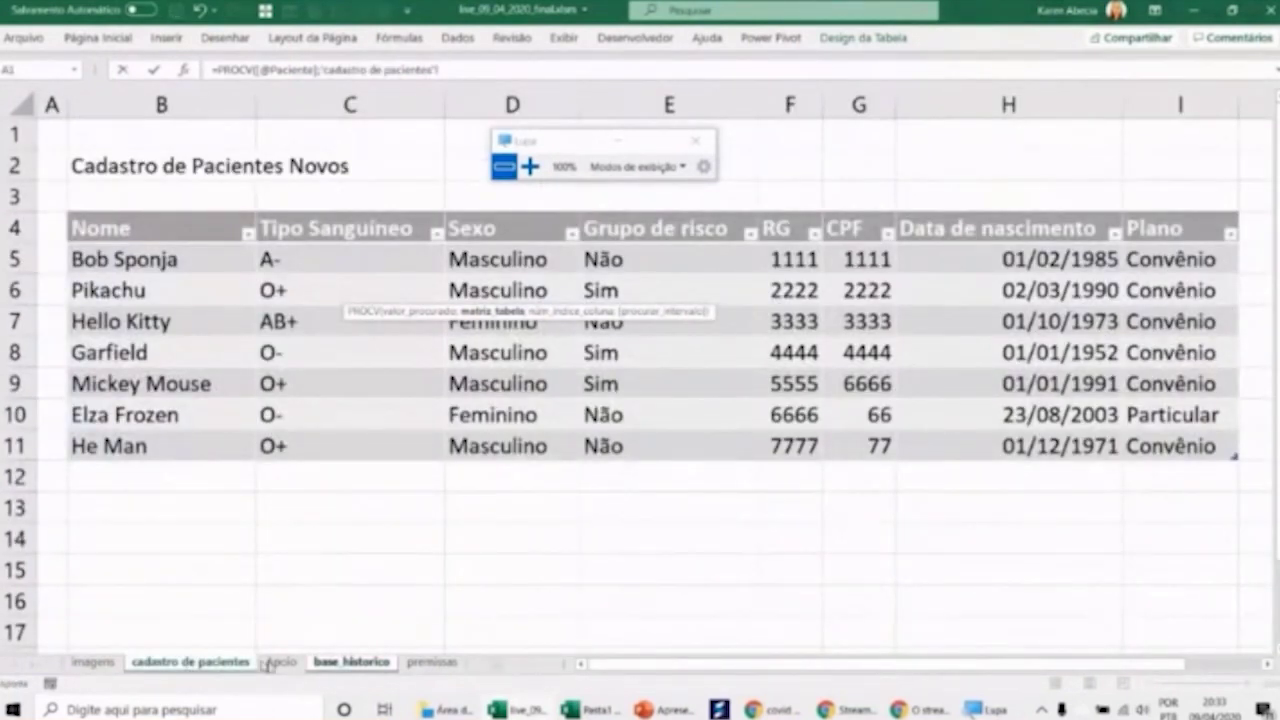
- Replace the sheet reference with the base_pacientes table as the PROCV lookup range, followed by ;
click(323, 664)
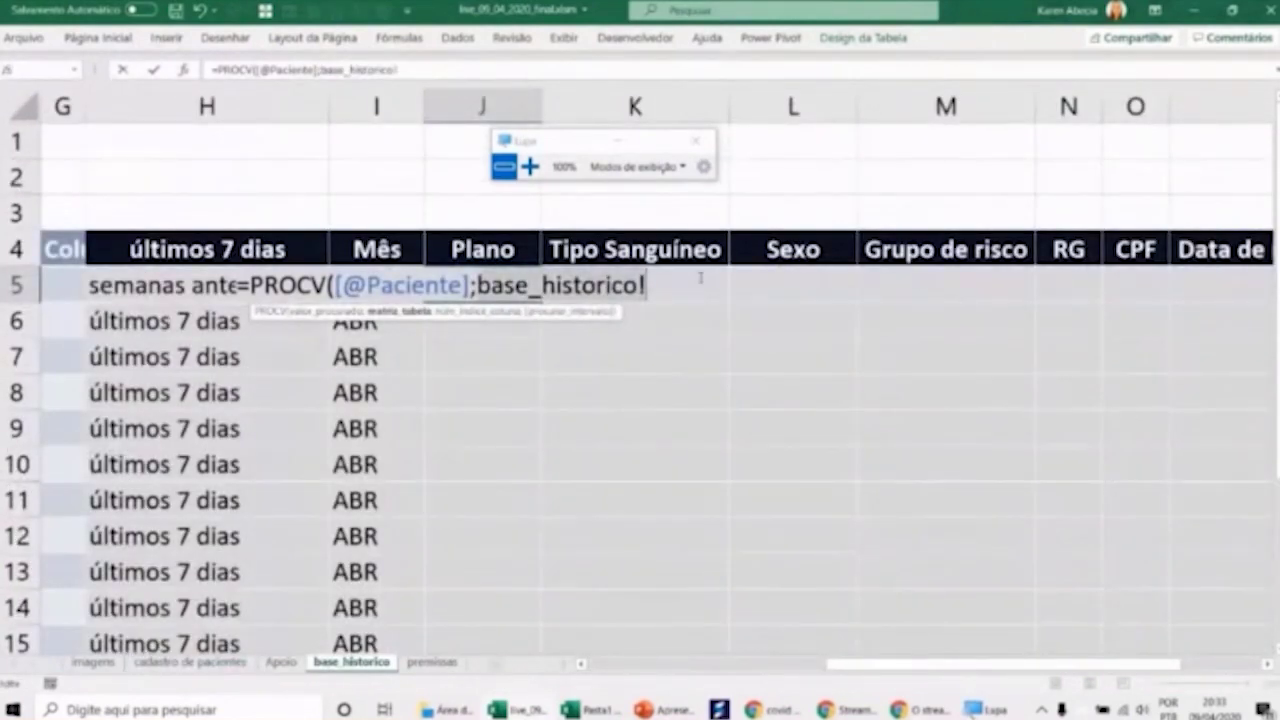
key(BackSpace)
key(BackSpace)
key(BackSpace)
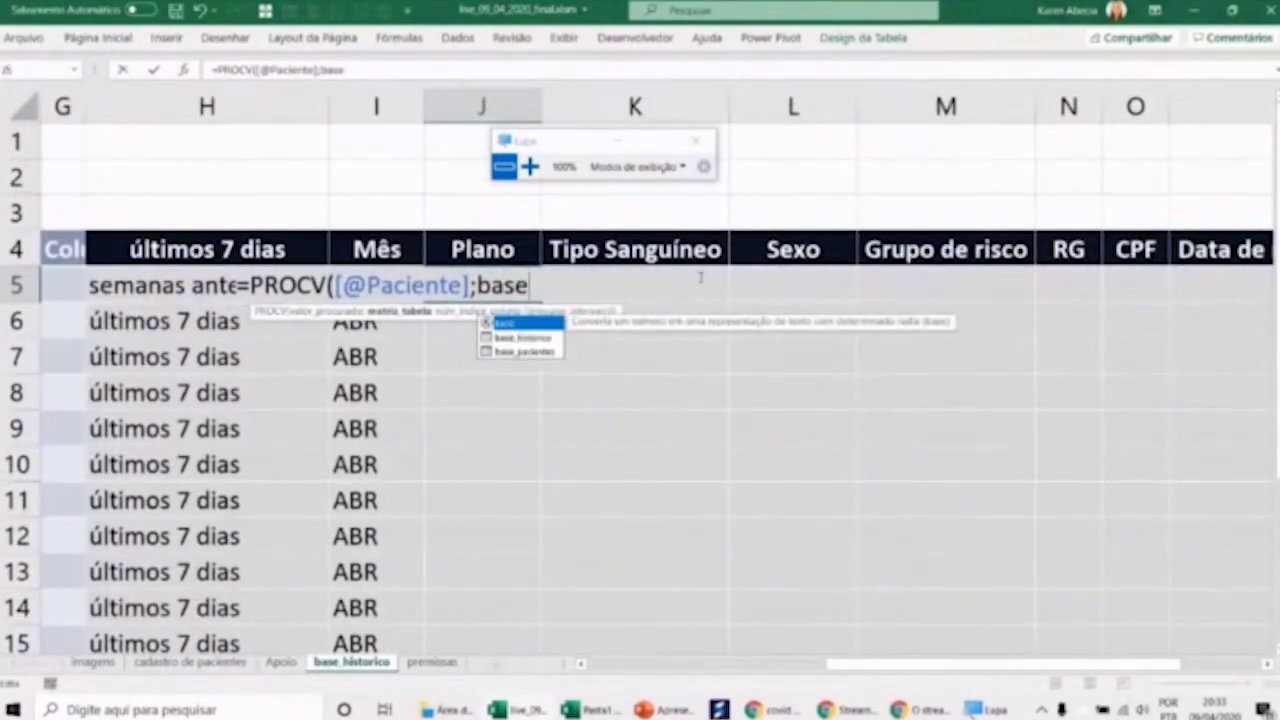
key(Down)
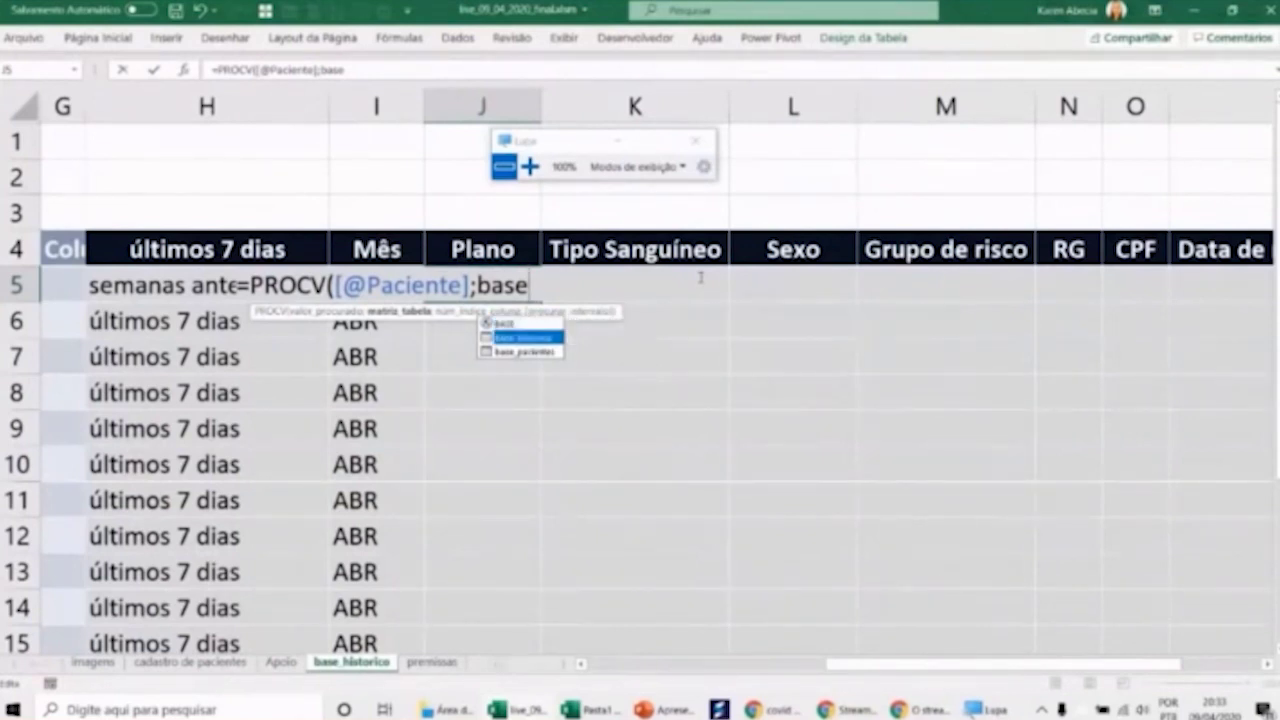
key(Down)
key(Tab)
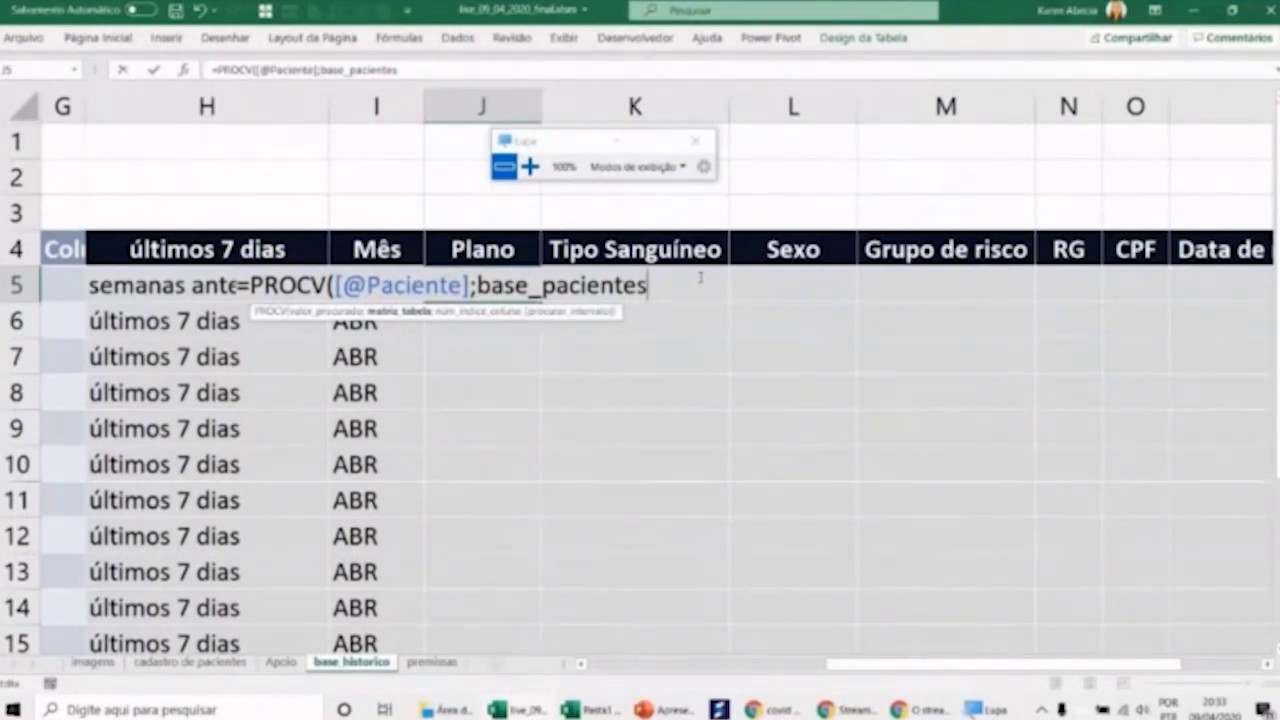
text(;)
key(super+plus)
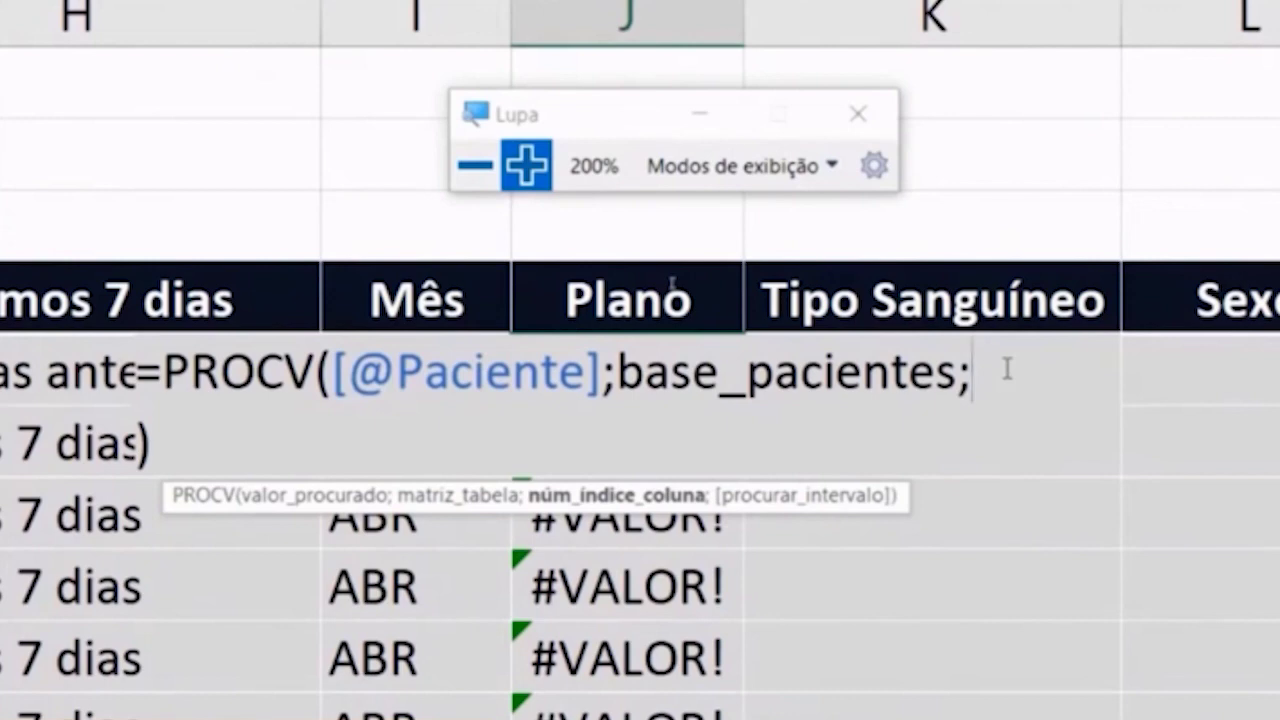
- Check the patient table's columns, then drop the fixed column index 8 and start a new formula line
click(476, 166)
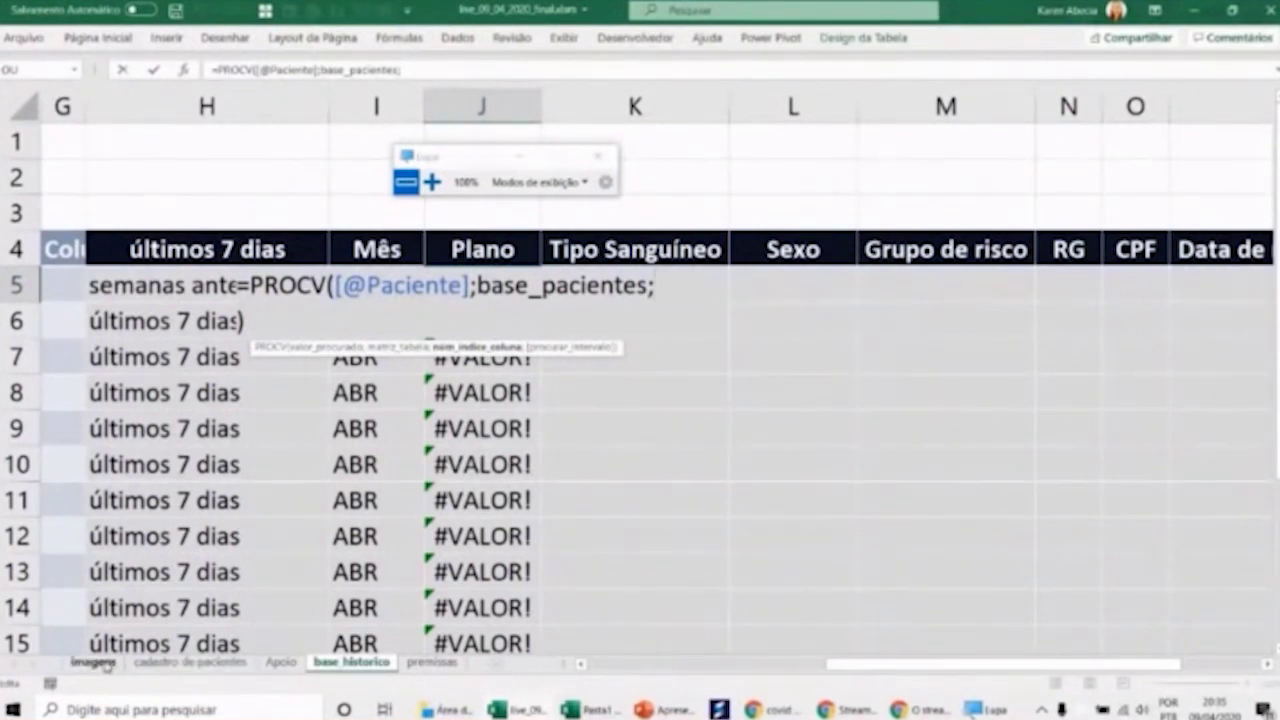
click(154, 666)
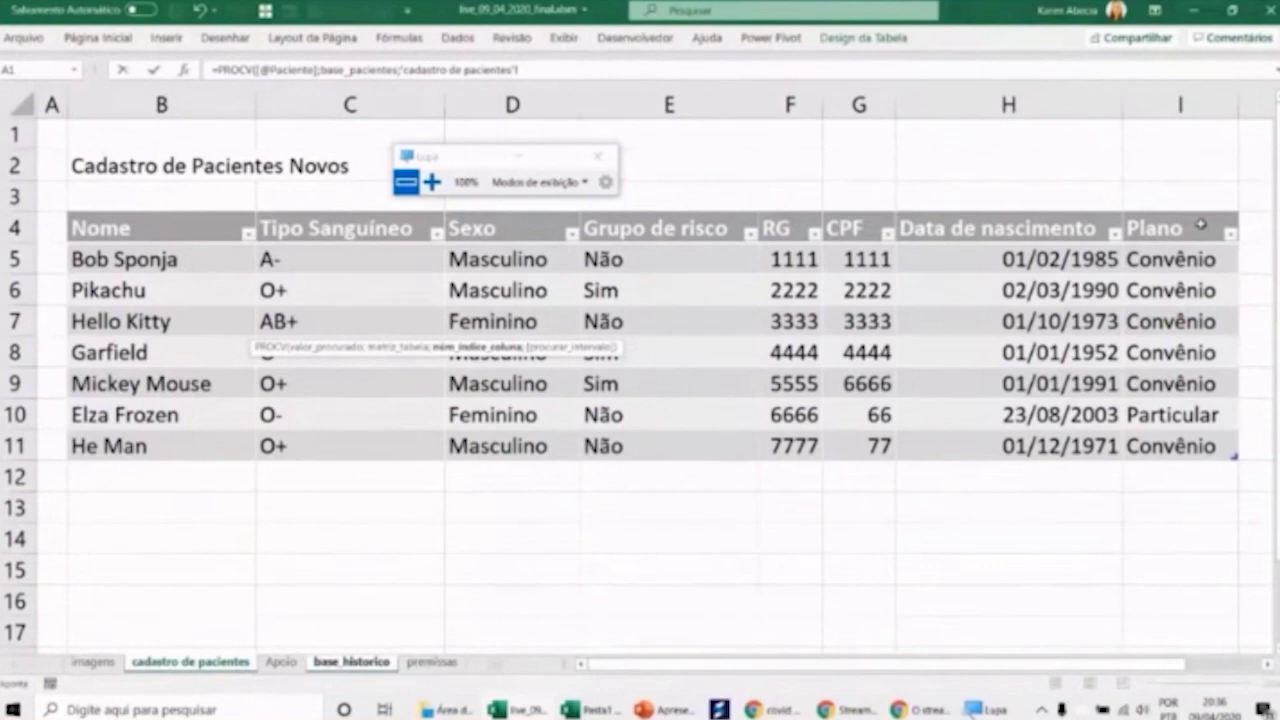
click(352, 662)
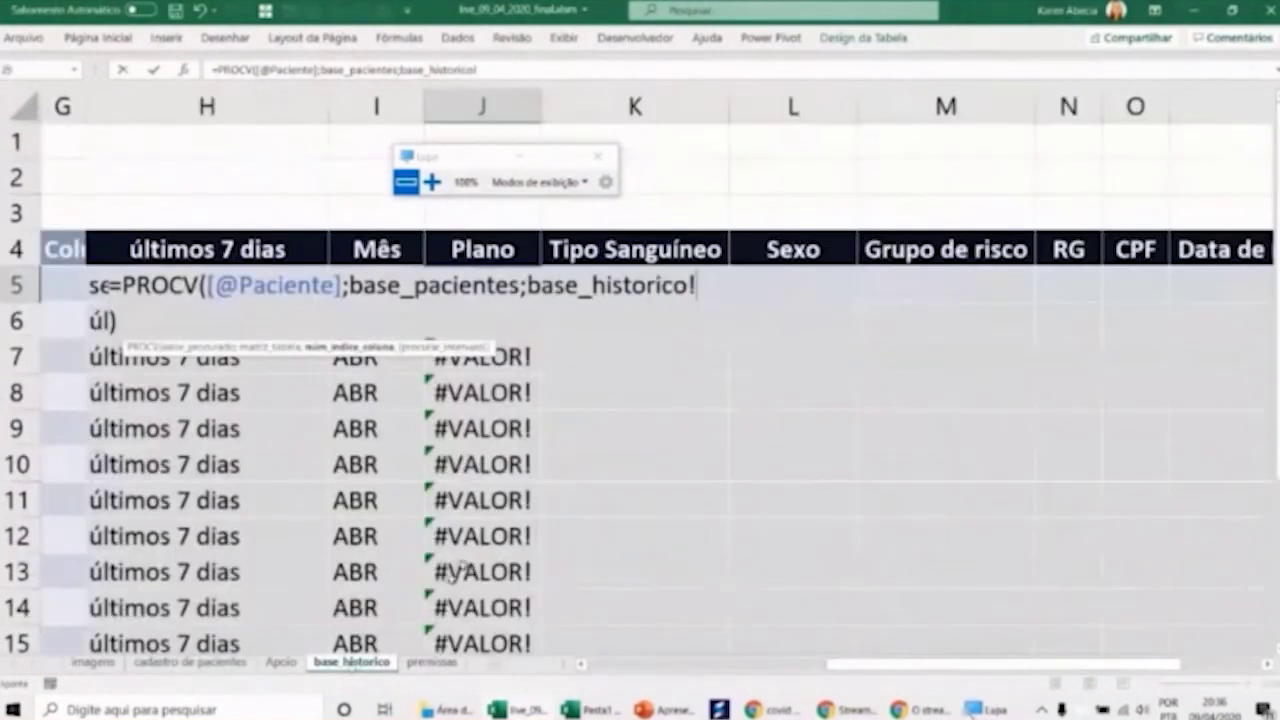
drag(529, 287, 718, 287)
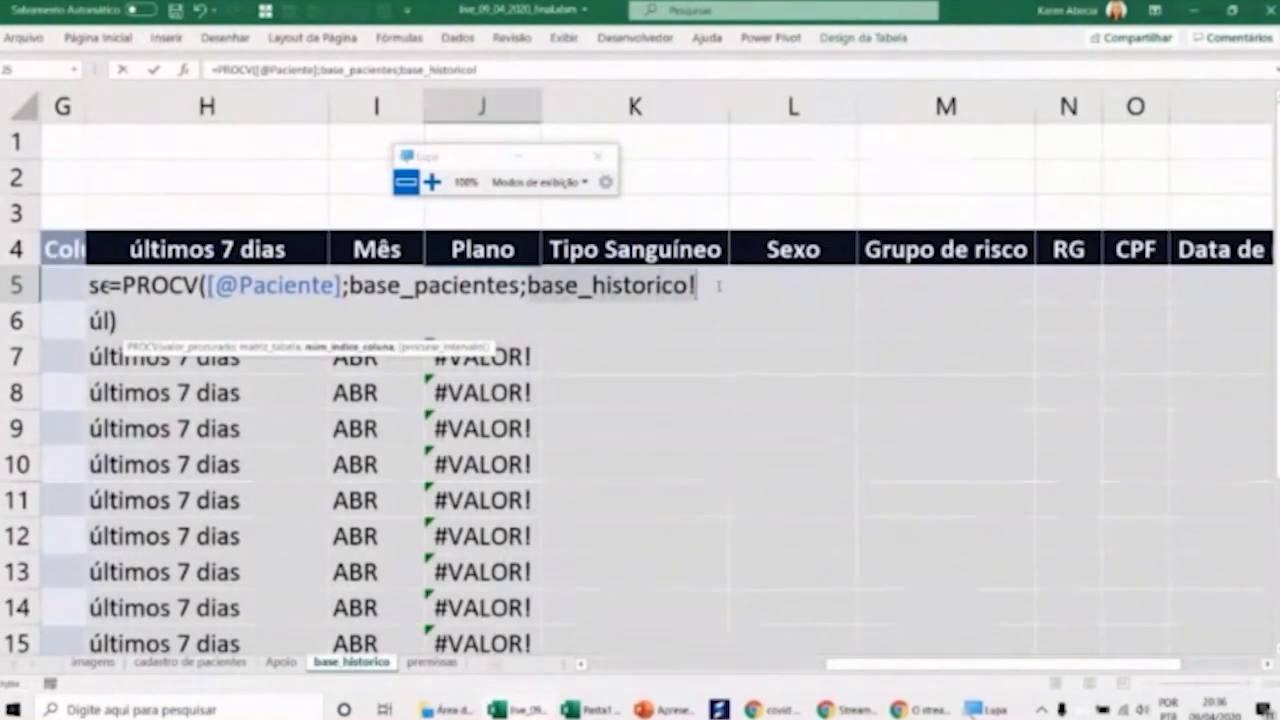
text(8)
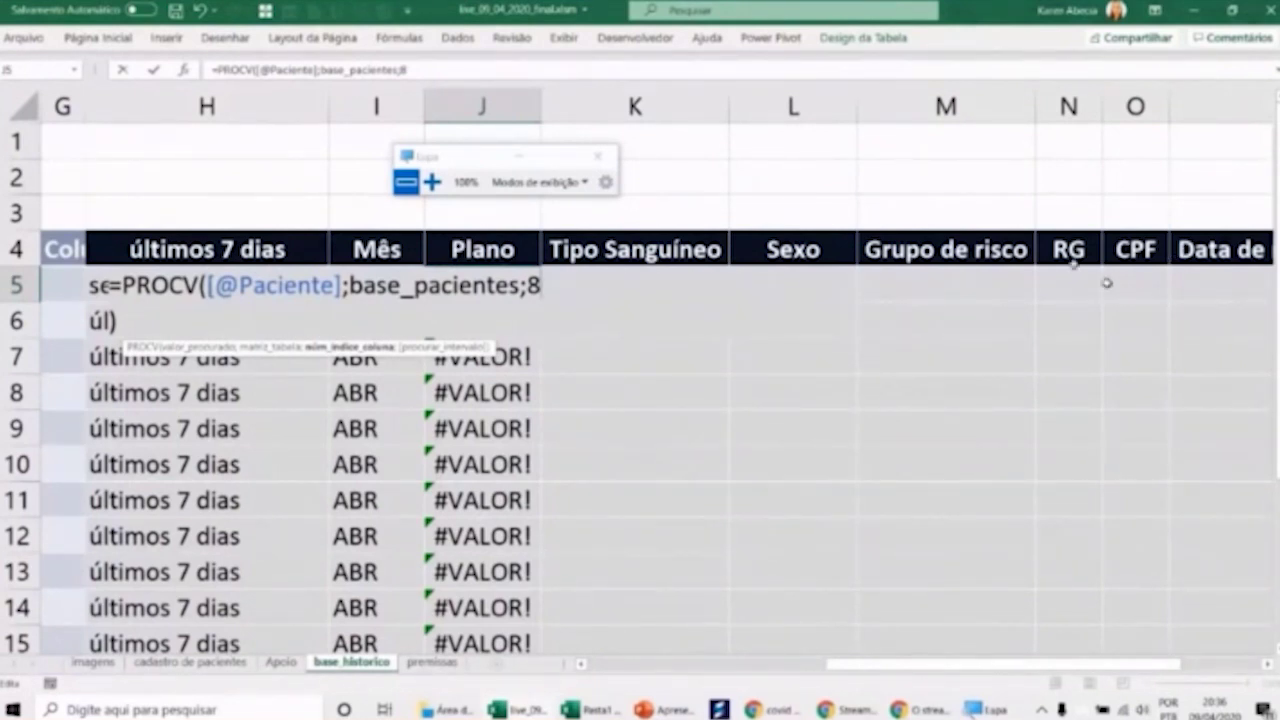
key(BackSpace)
key(alt+Return)
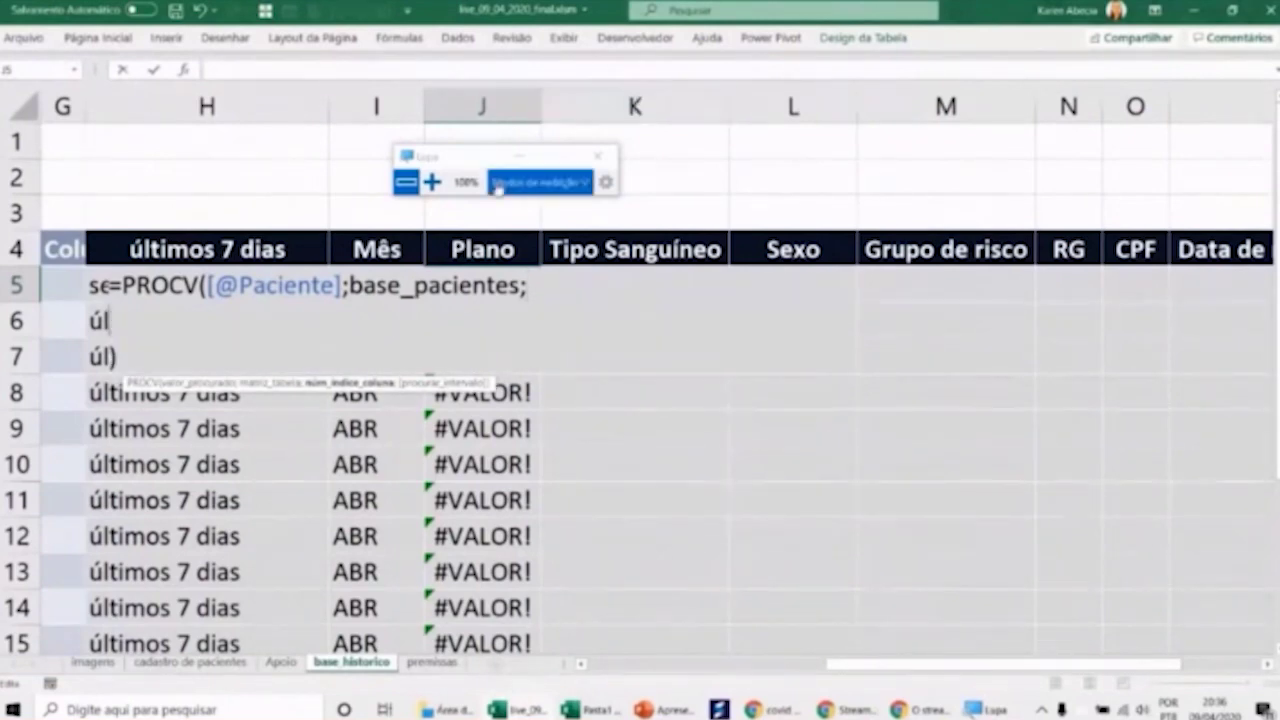
- Enter corresp( on the new line as the PROCV column-index argument
click(431, 181)
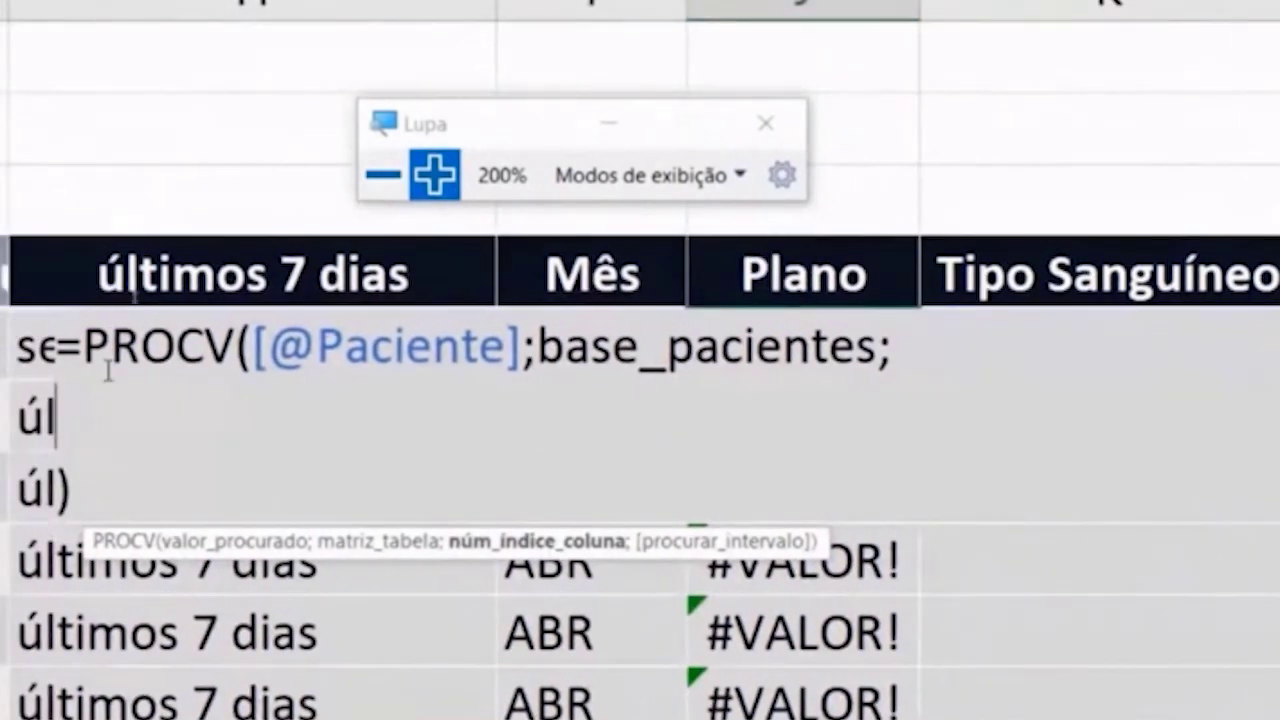
text(corres)
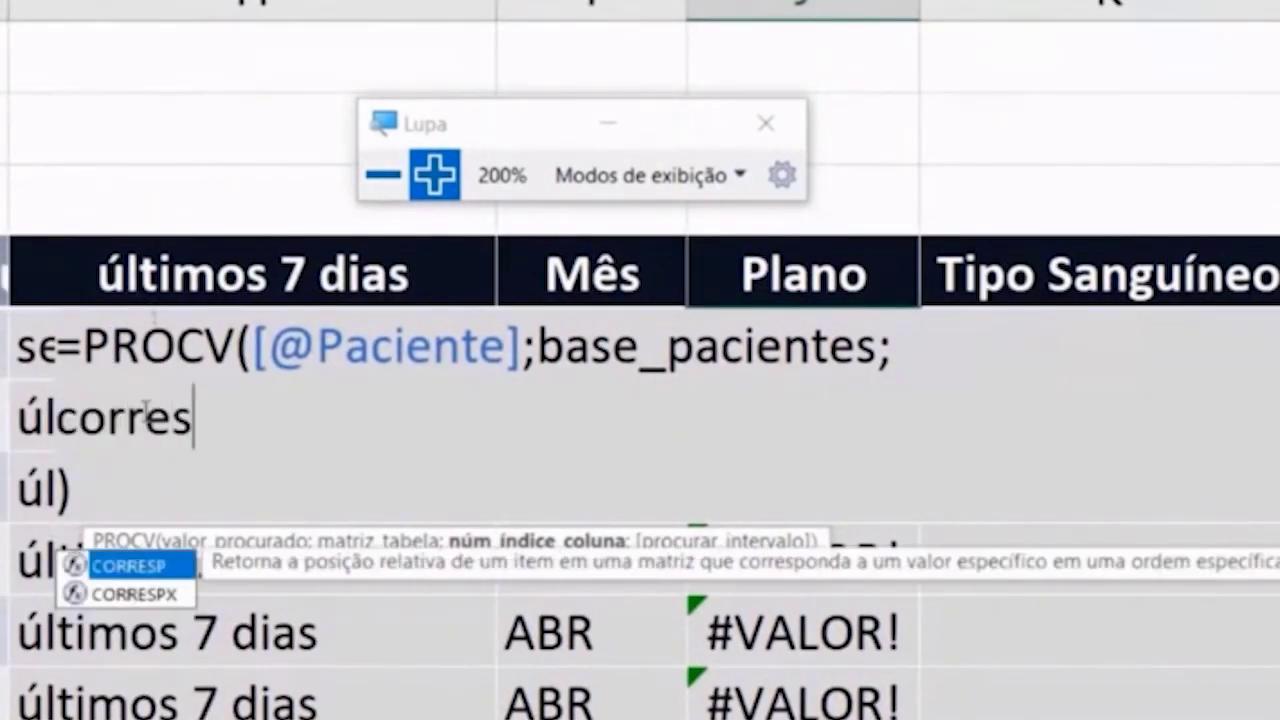
text(p)
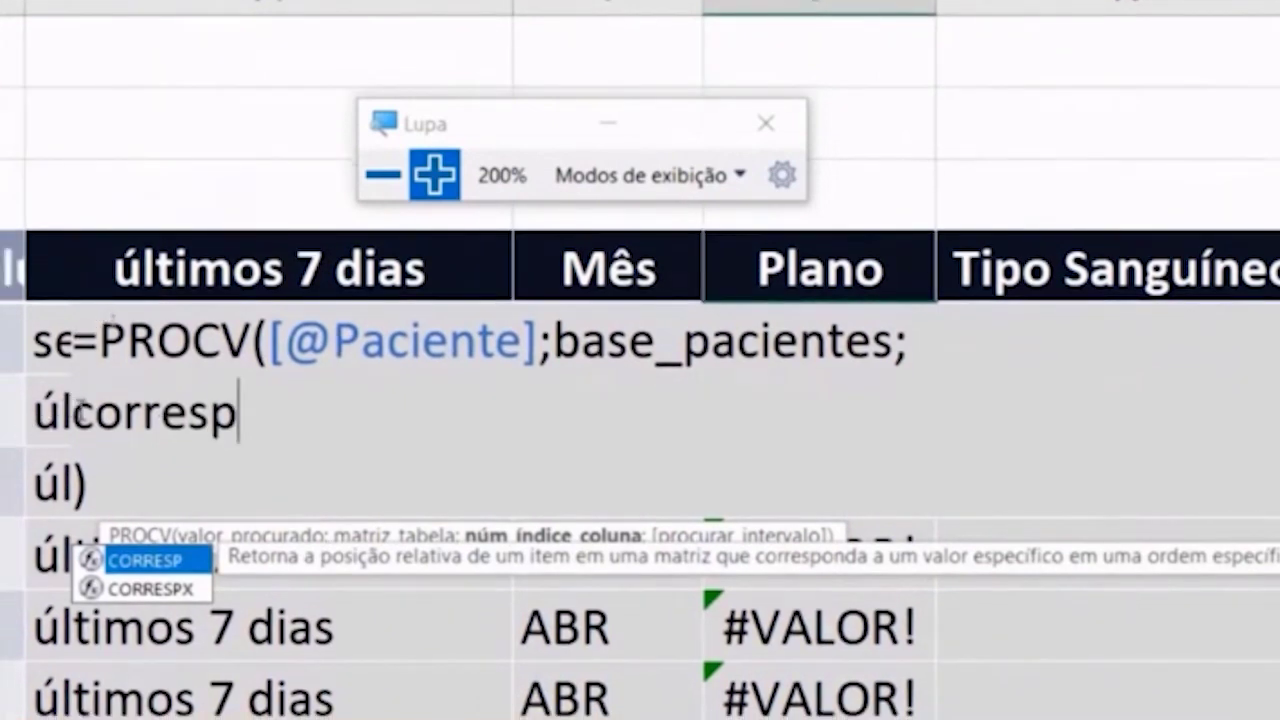
click(72, 412)
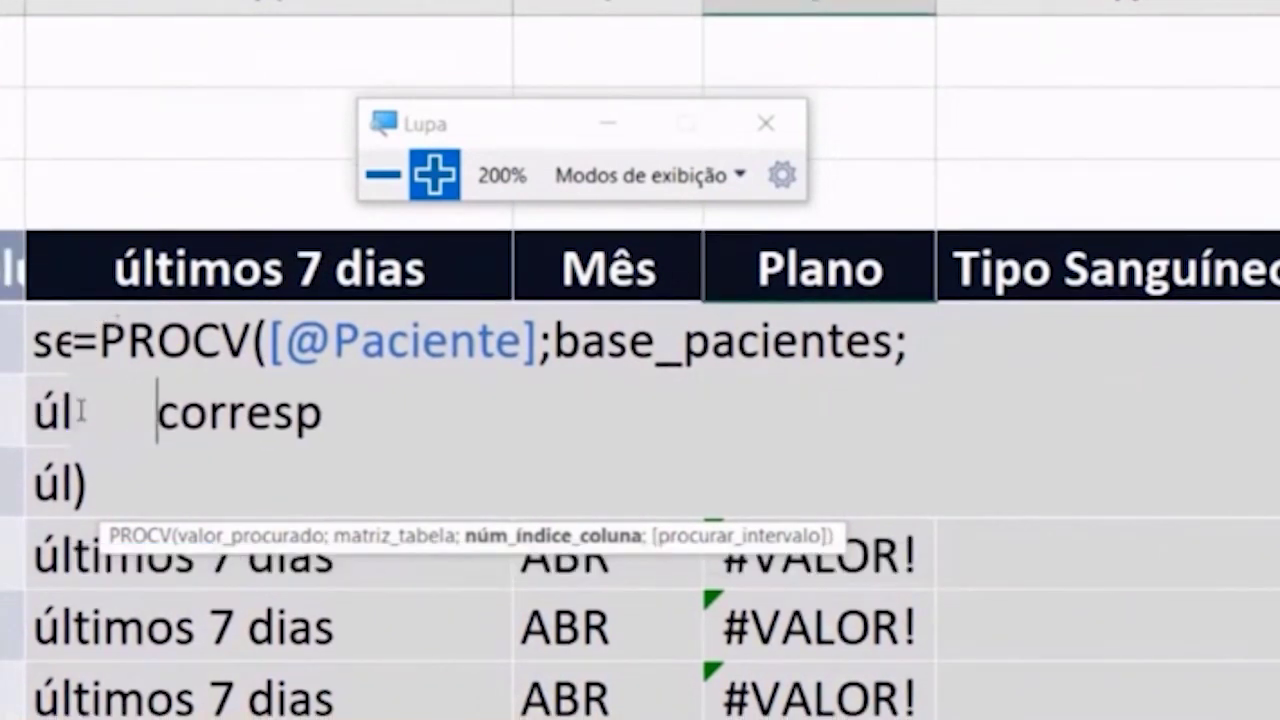
click(463, 412)
text(()
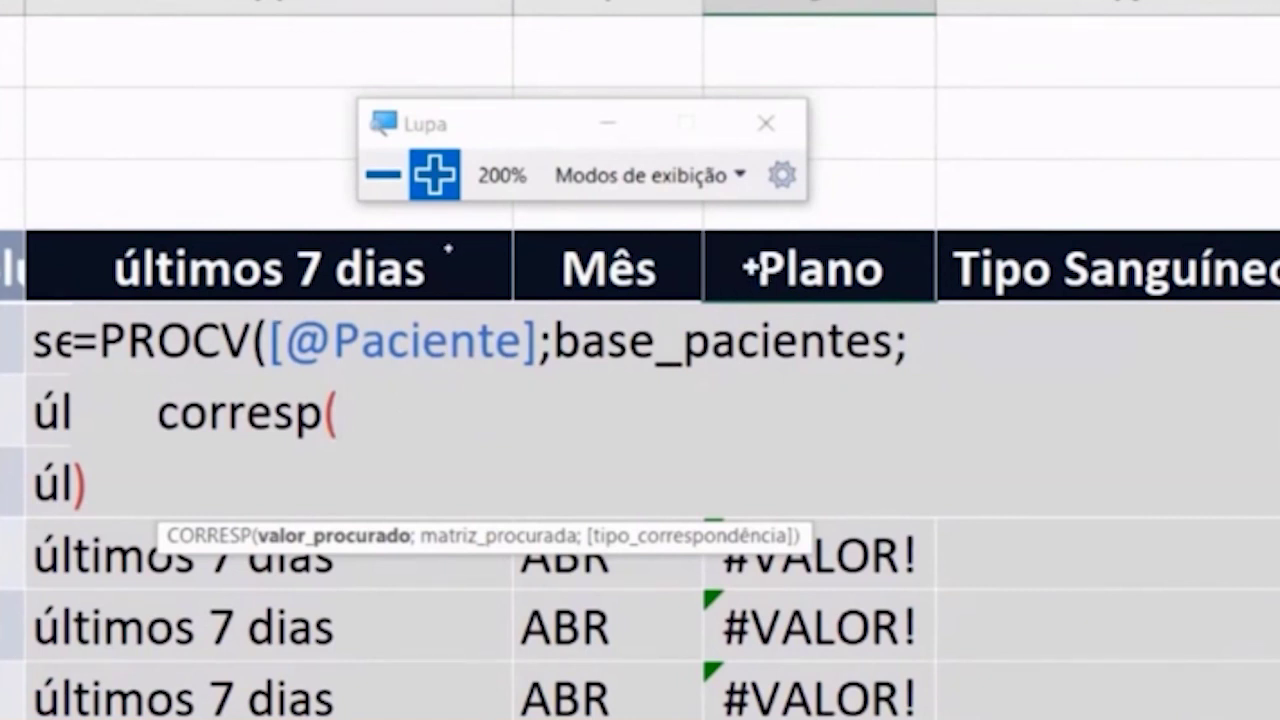
- Point CORRESP's lookup value at Plano header cell J4, replacing the structured reference
click(748, 268)
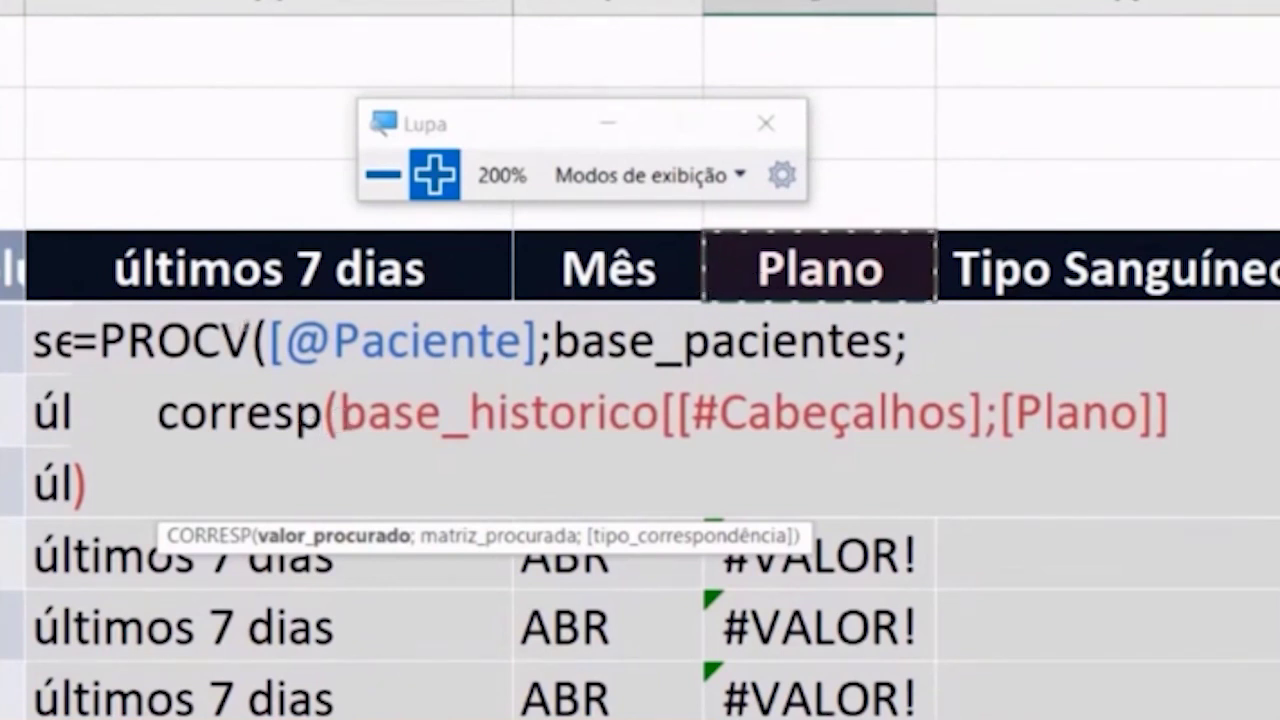
drag(338, 413, 1170, 413)
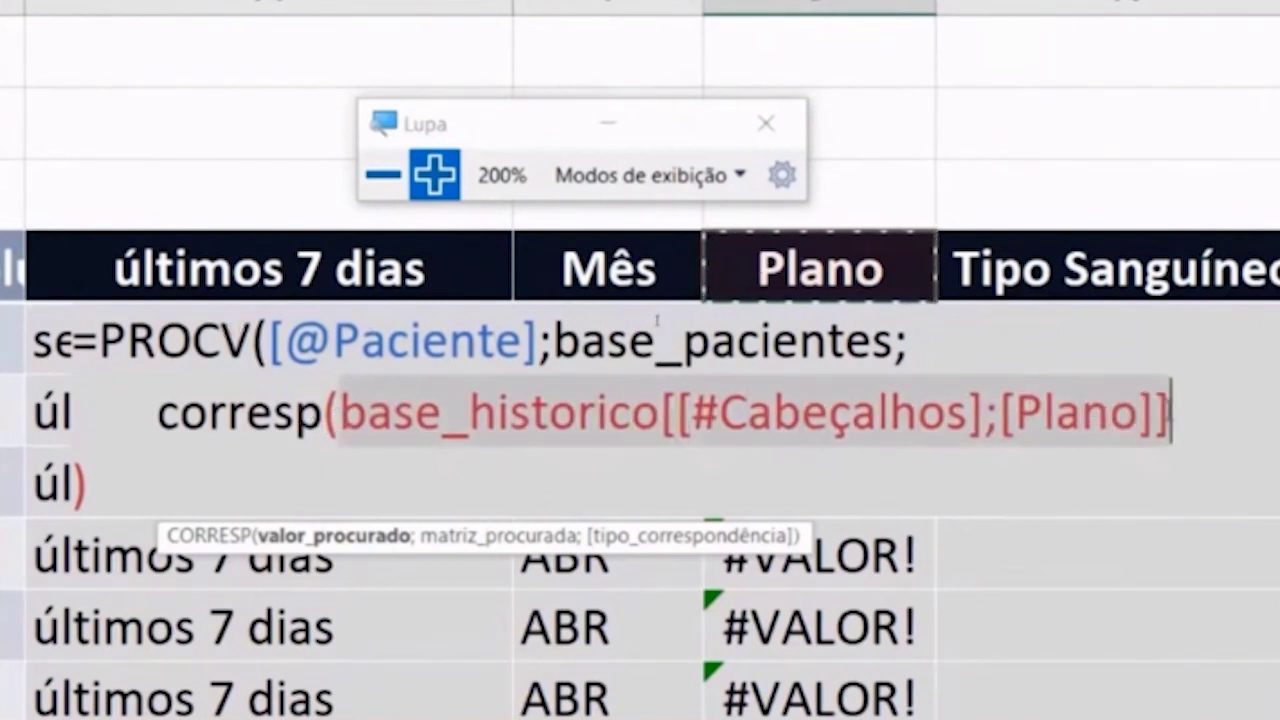
key(BackSpace)
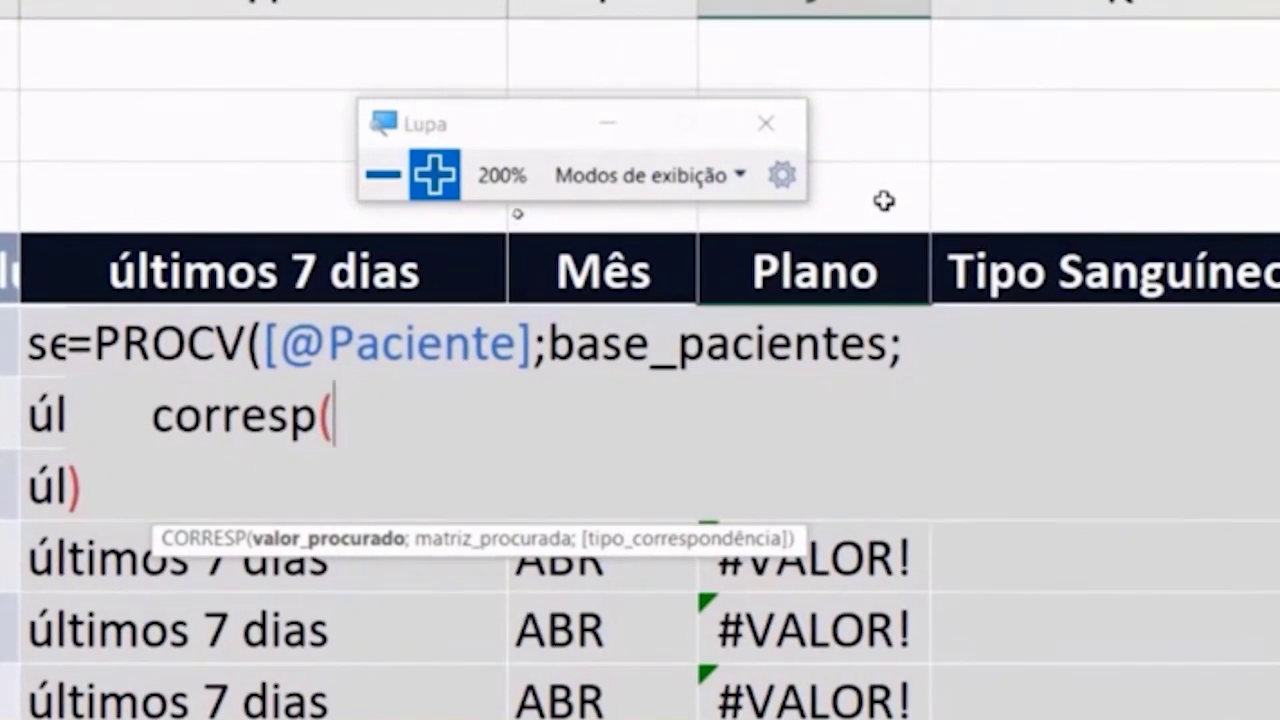
click(884, 201)
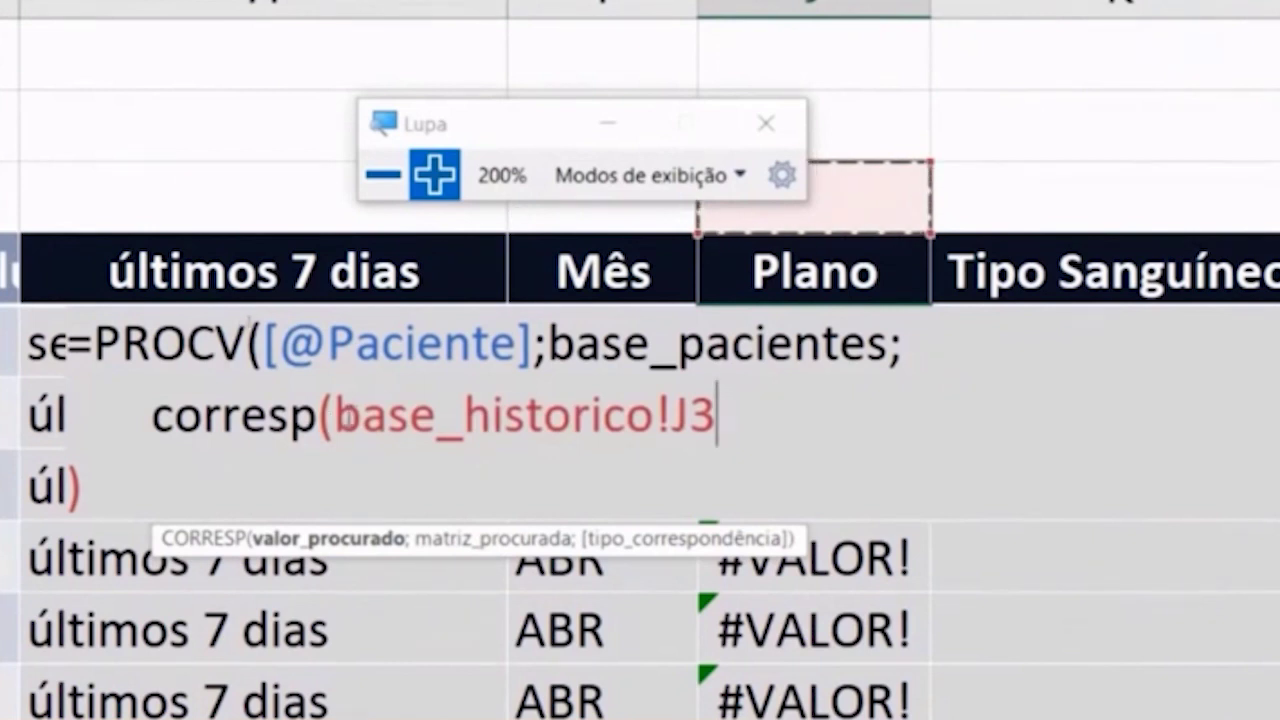
drag(336, 415, 745, 440)
text(j3)
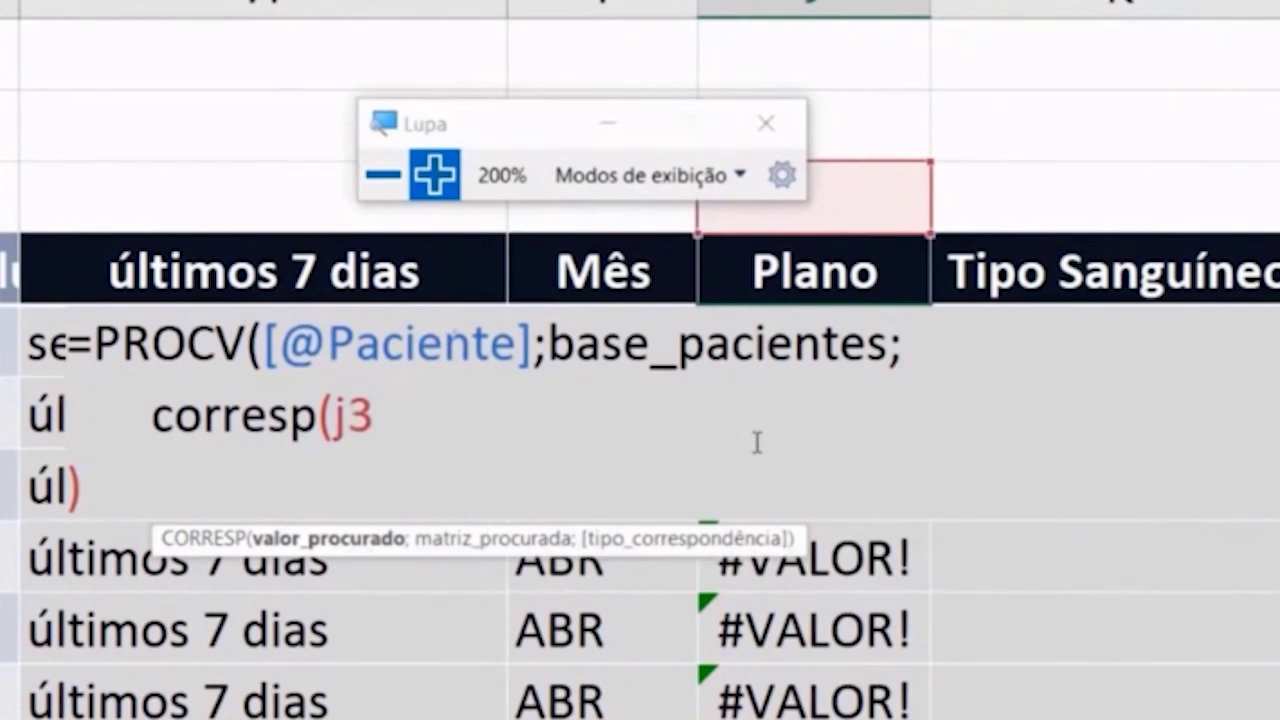
key(BackSpace)
text(4)
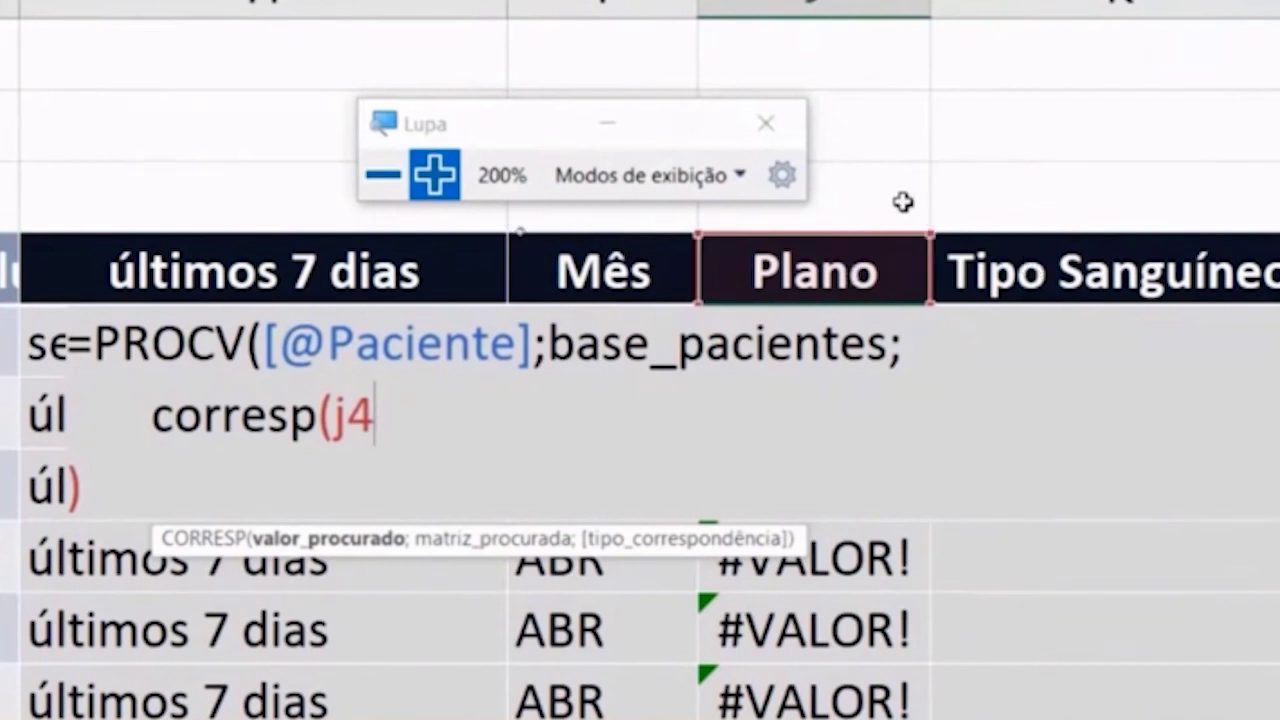
- Lock the header row as j$4 and add ; for the next CORRESP argument
key(Left)
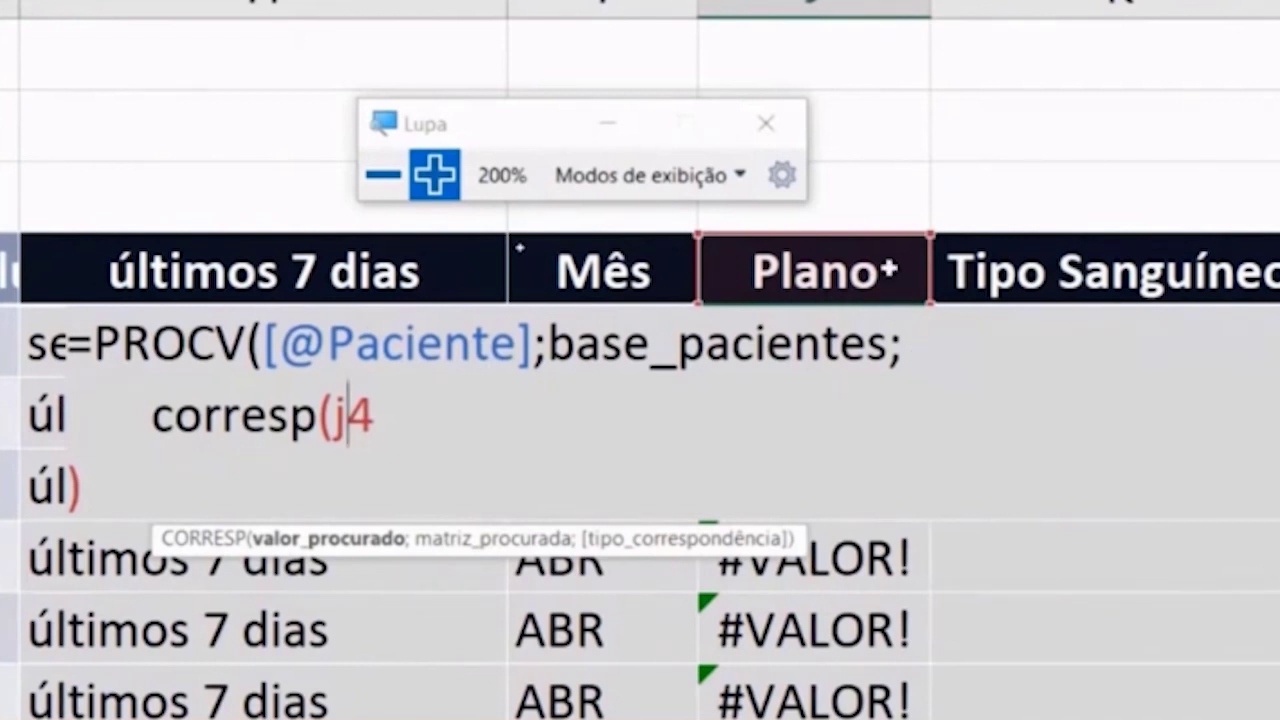
text($)
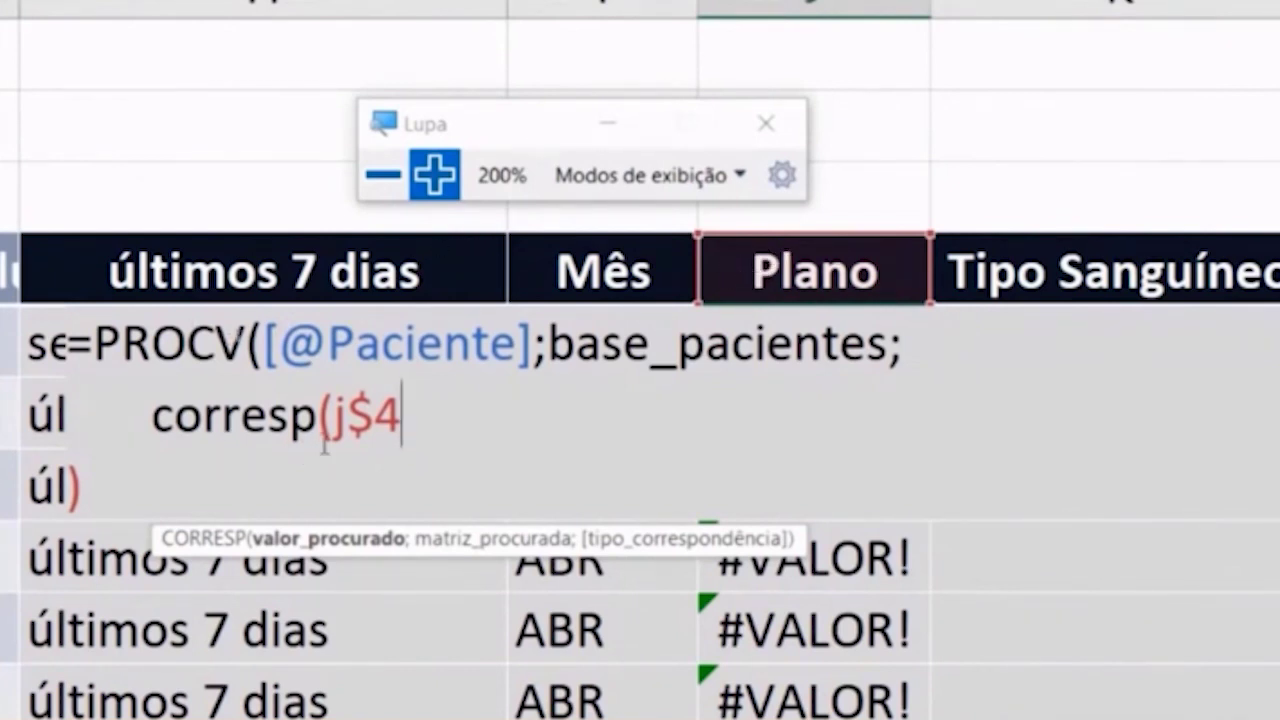
text(;)
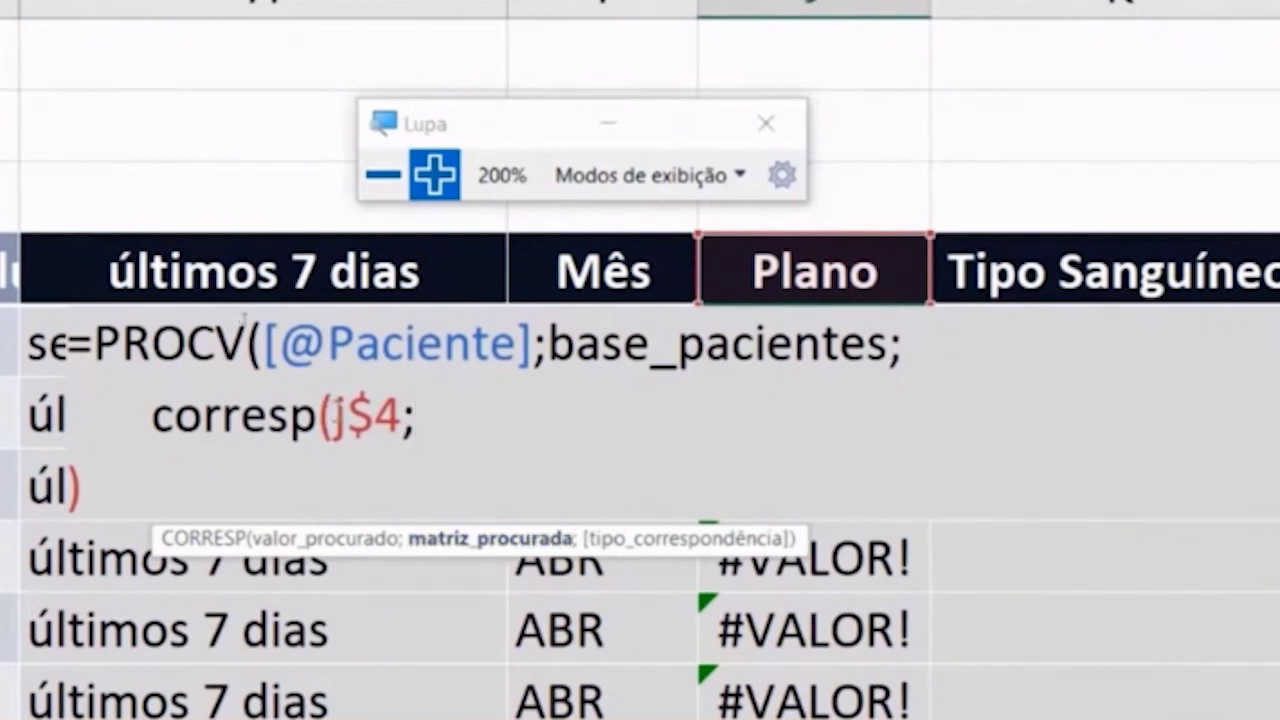
click(347, 420)
double_click(347, 416)
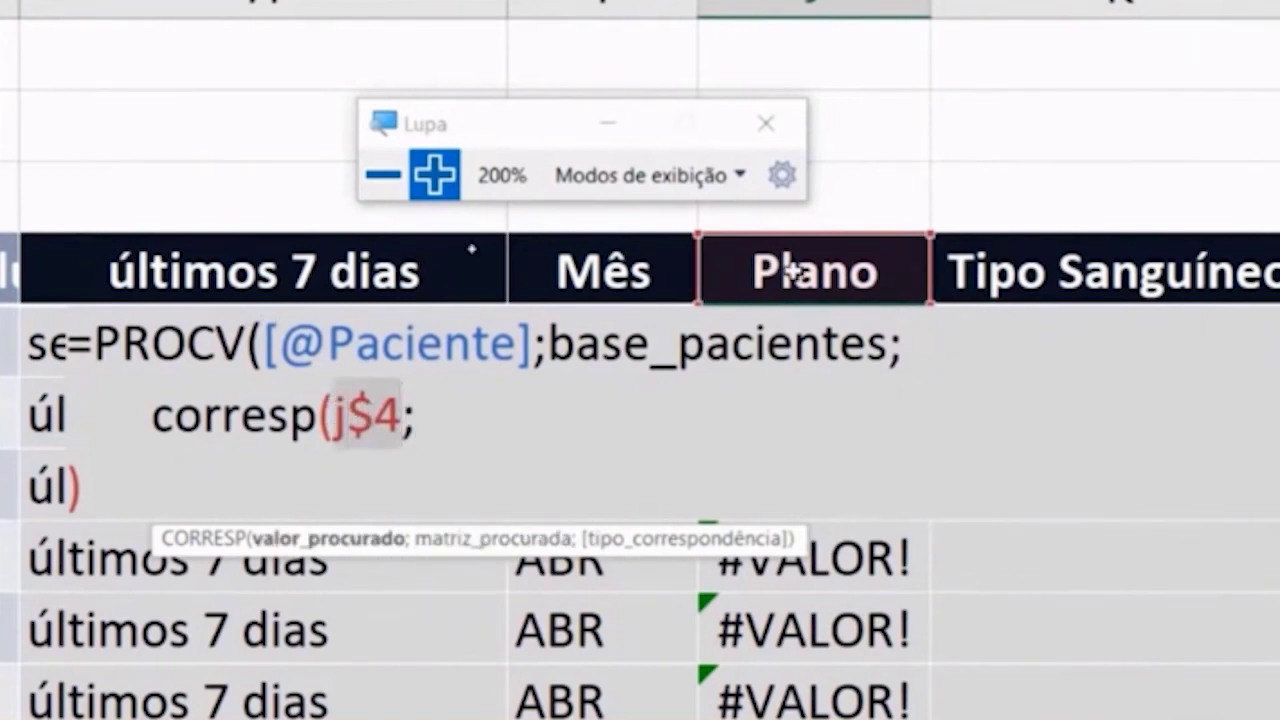
click(428, 412)
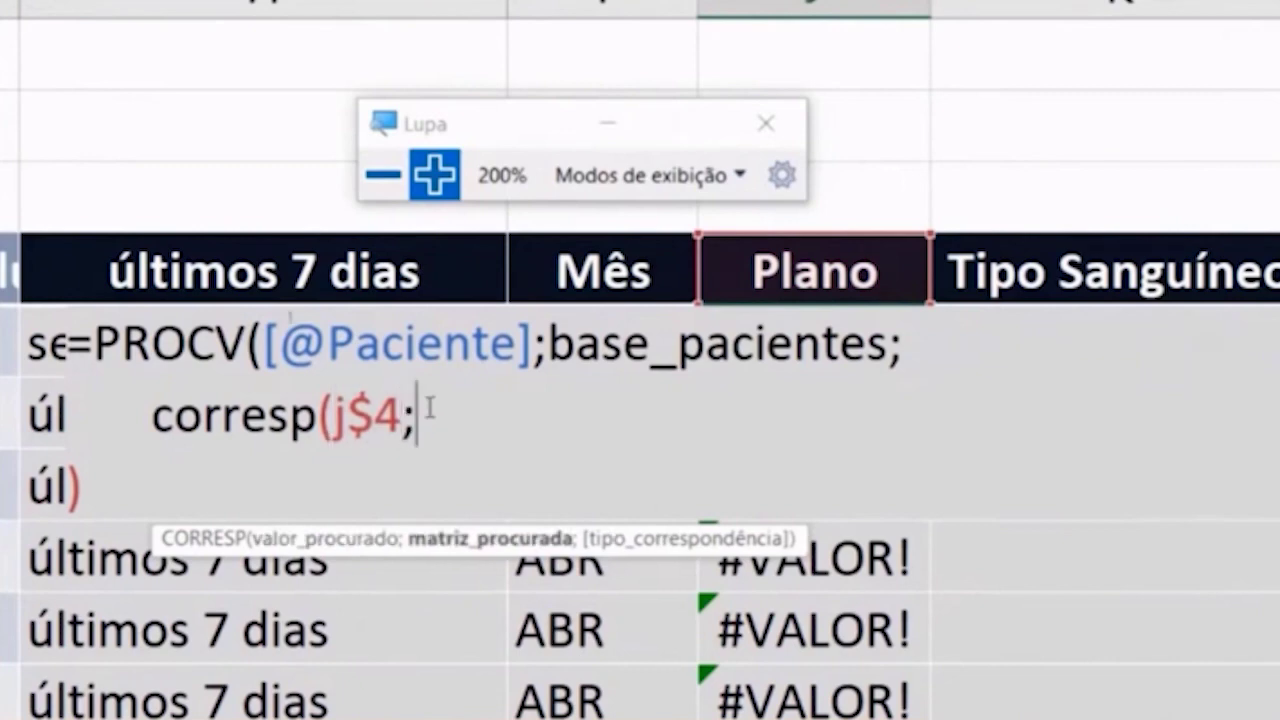
click(383, 174)
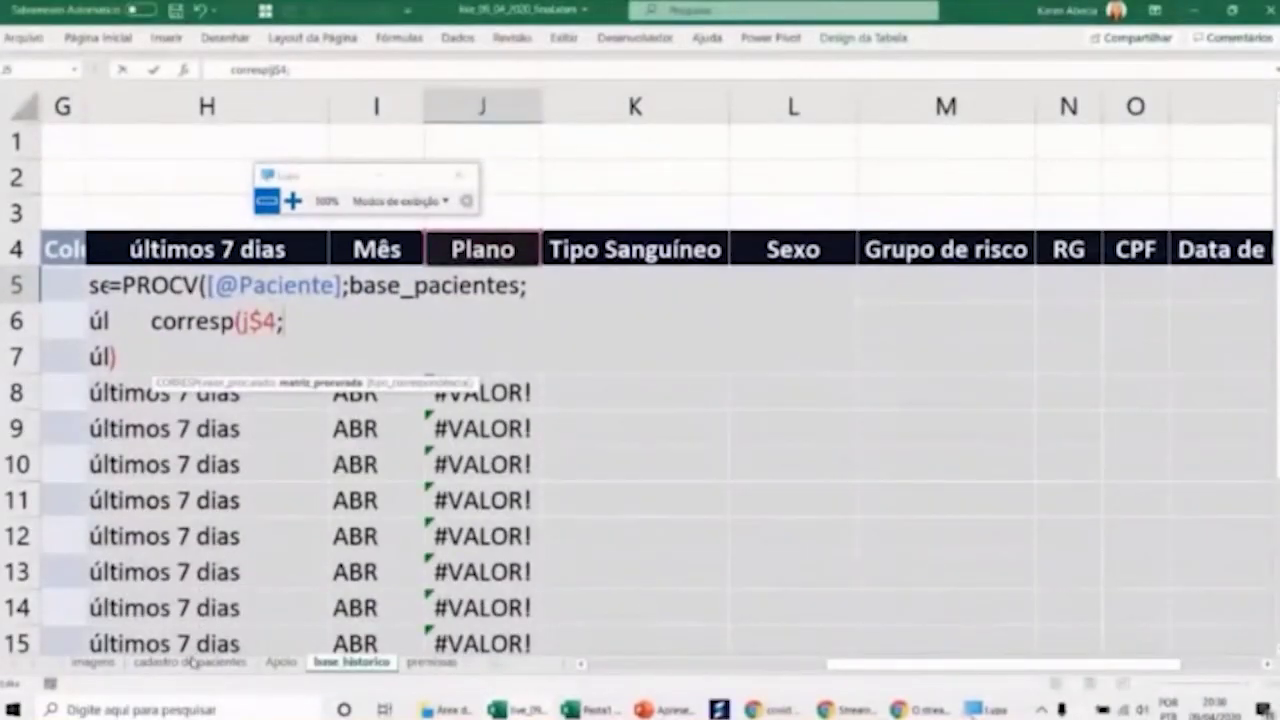
- Set CORRESP's lookup array to 'cadastro de pacientes'!B4:I4, add ;, and return to base_historico
click(193, 662)
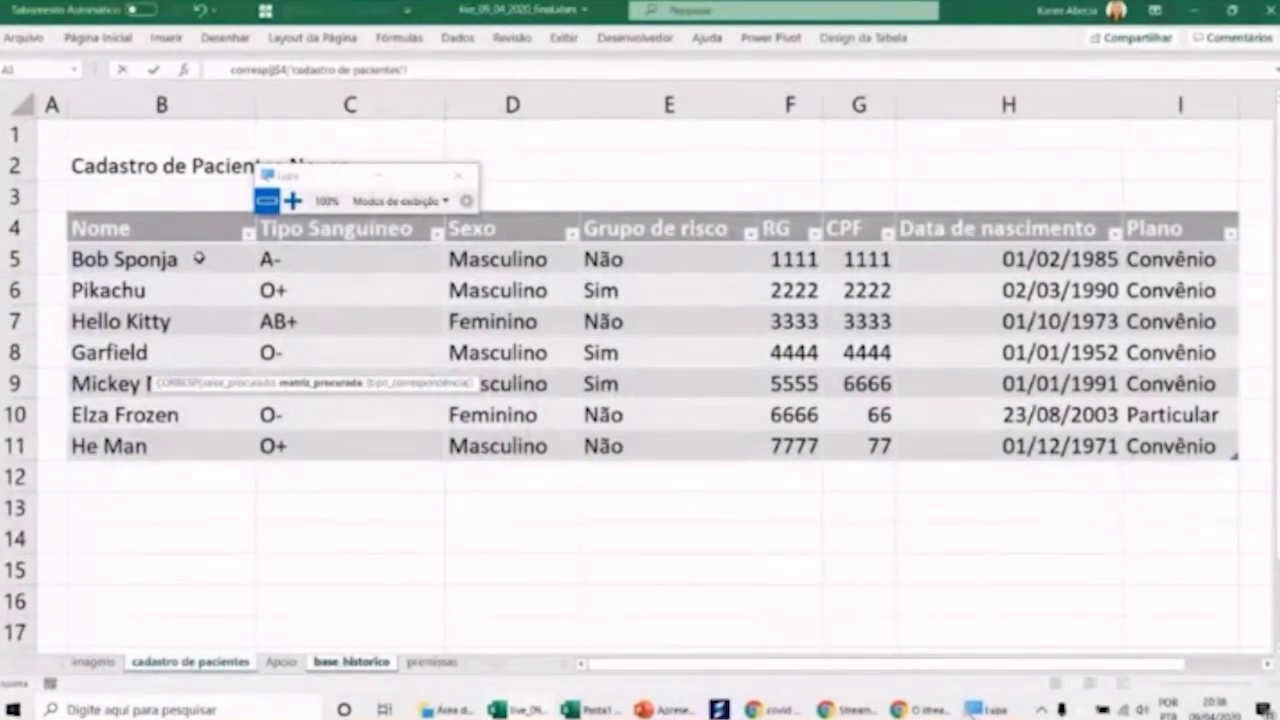
drag(198, 229, 985, 237)
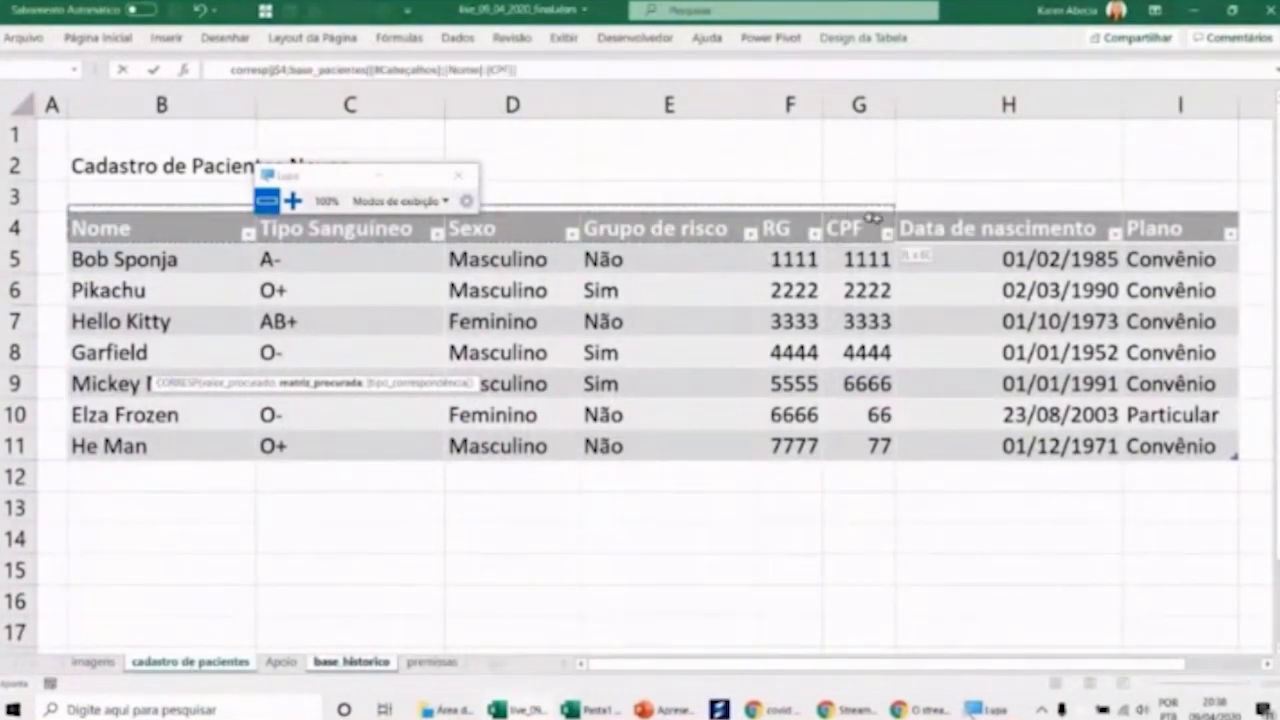
drag(1065, 232, 1150, 230)
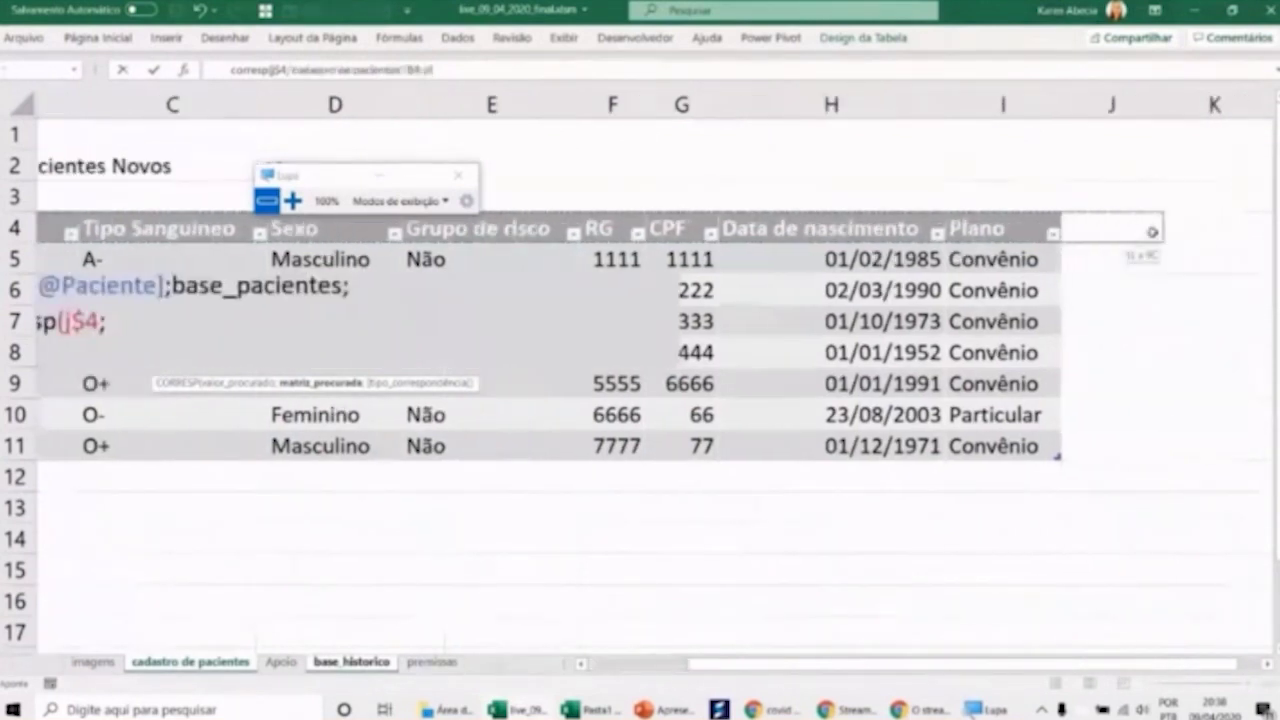
drag(1152, 230, 1152, 232)
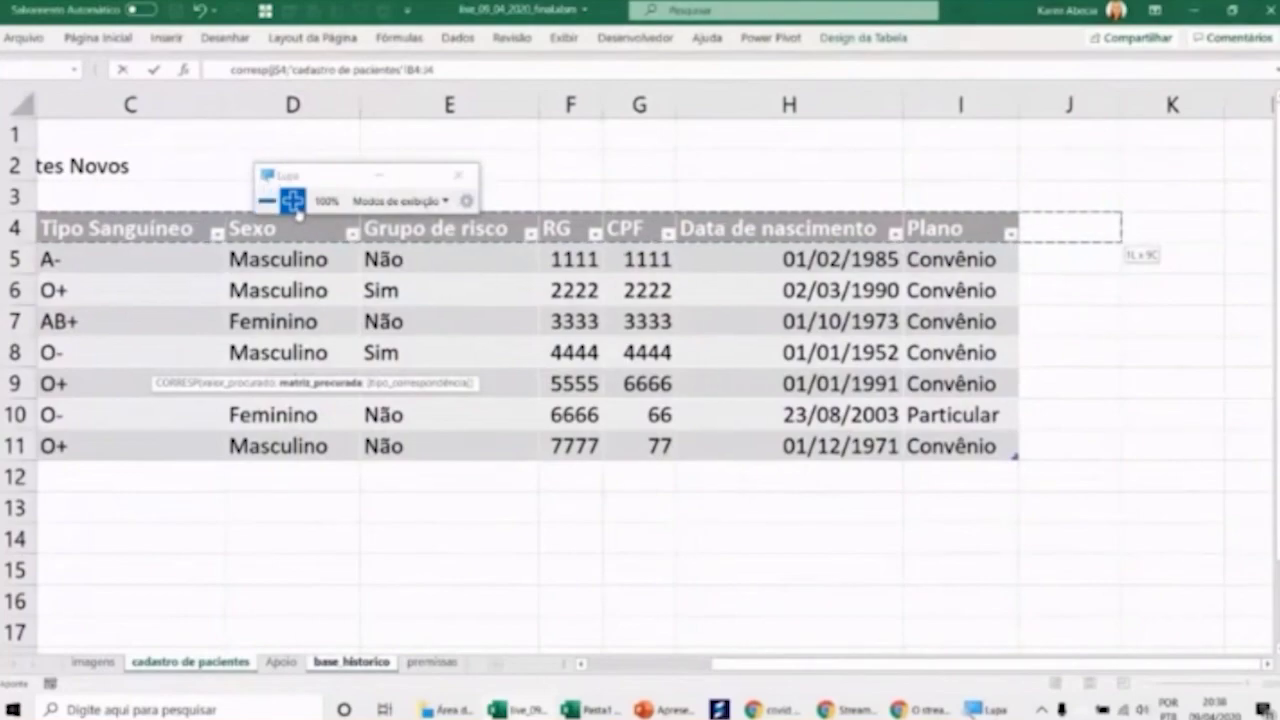
click(292, 201)
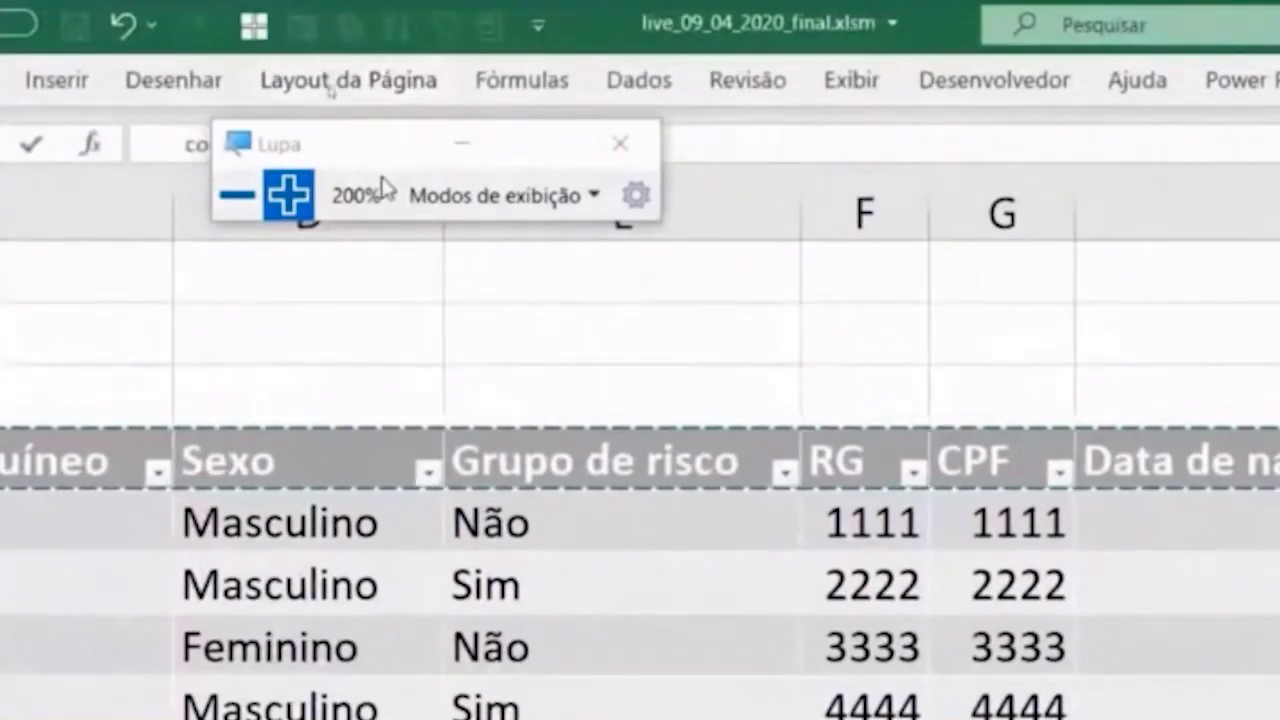
drag(372, 150, 328, 270)
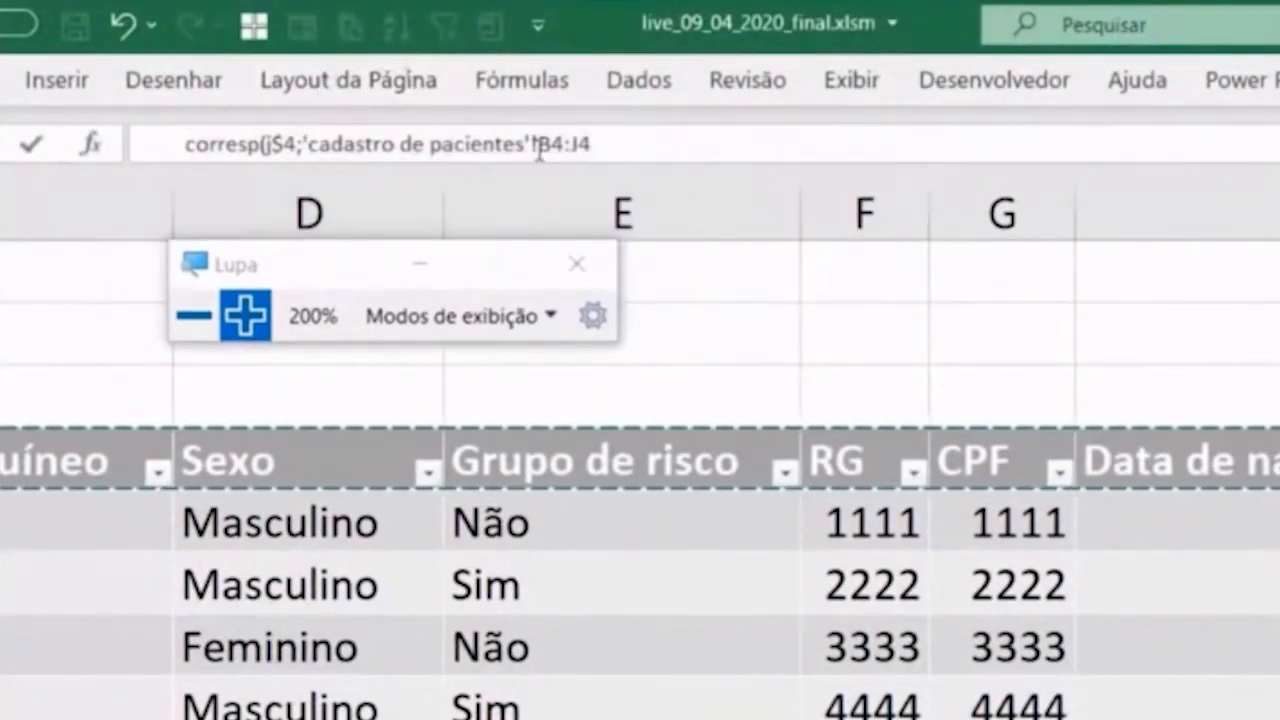
click(598, 145)
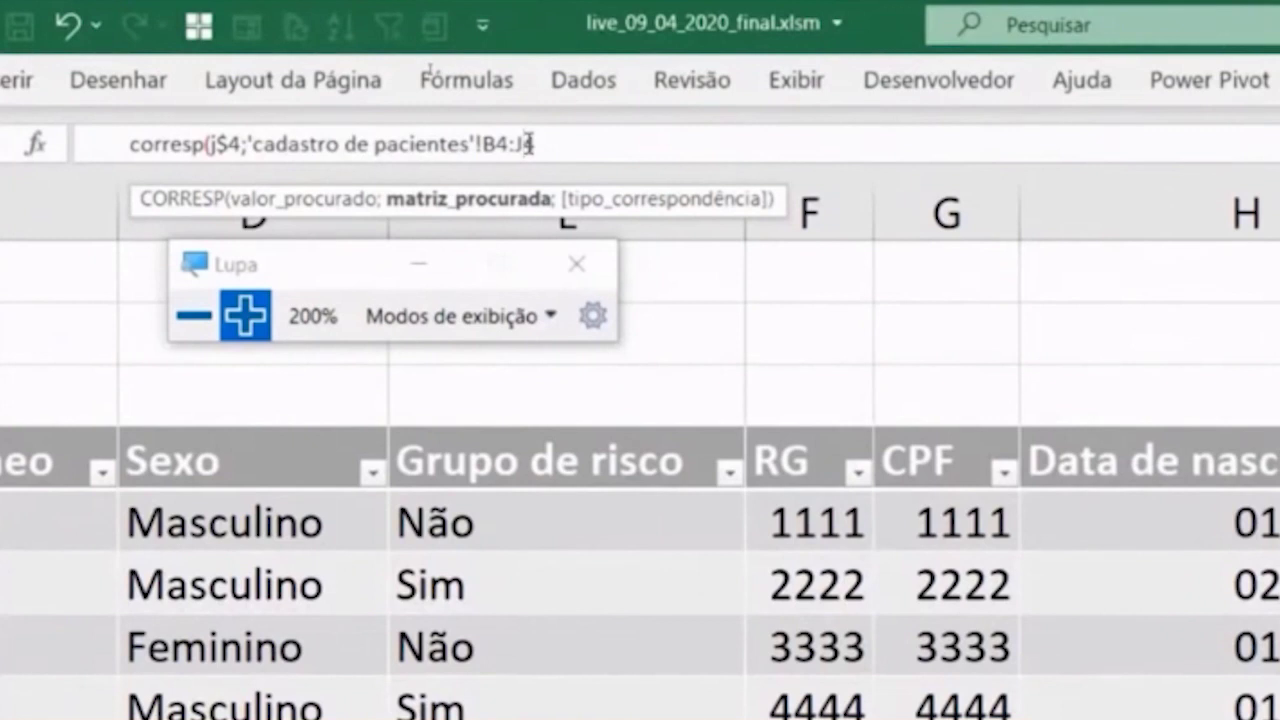
text(i4)
text(;)
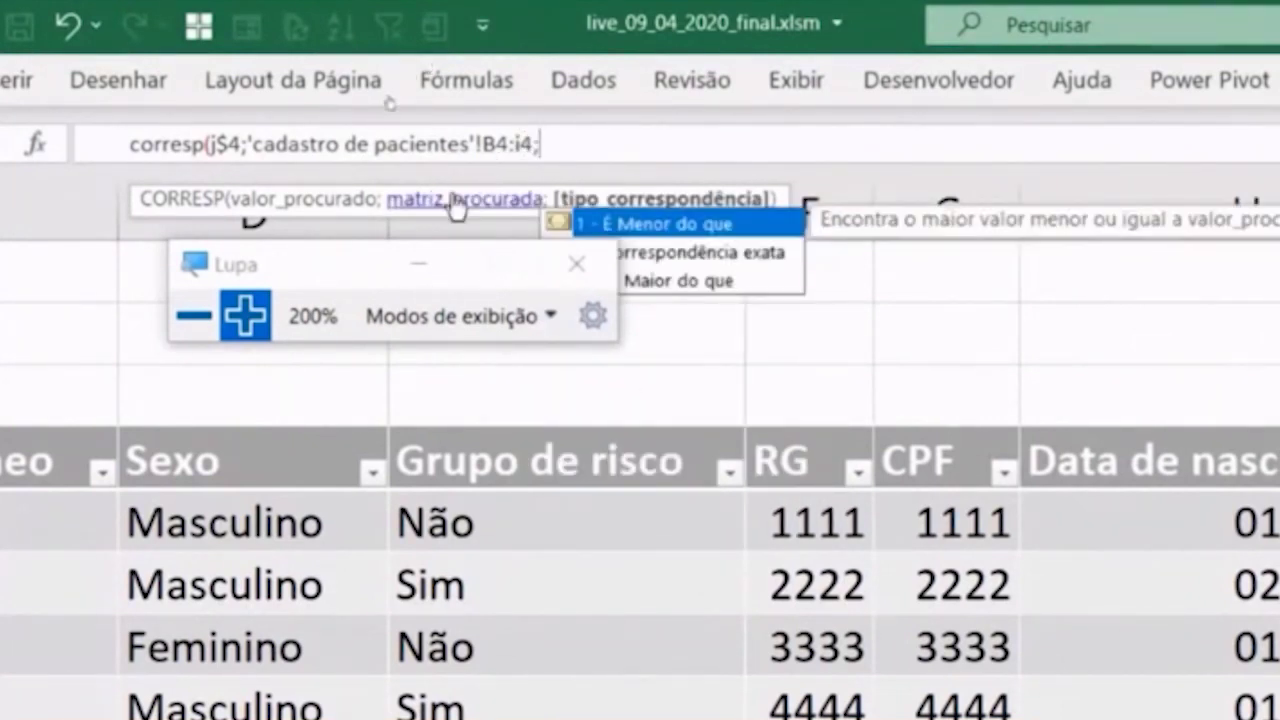
click(194, 315)
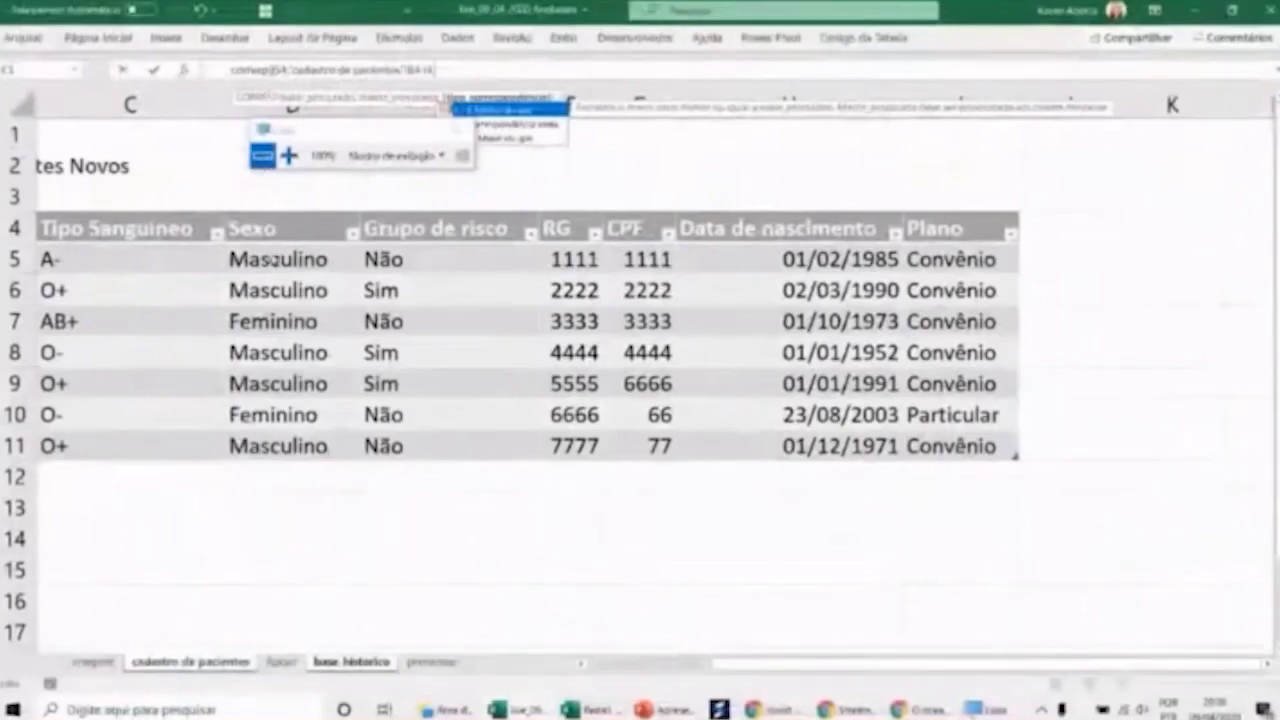
click(346, 663)
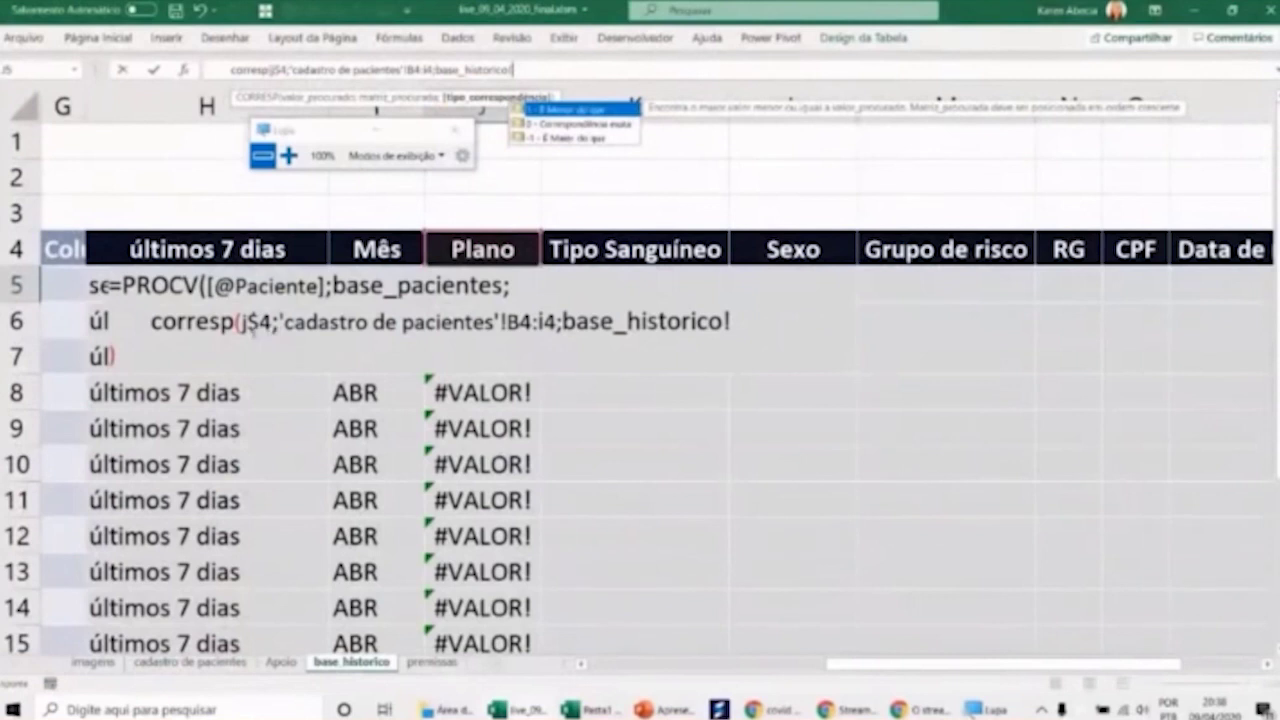
- Make the range $B$4:$I$4 and close CORRESP and PROCV with ;0 exact-match arguments
click(282, 322)
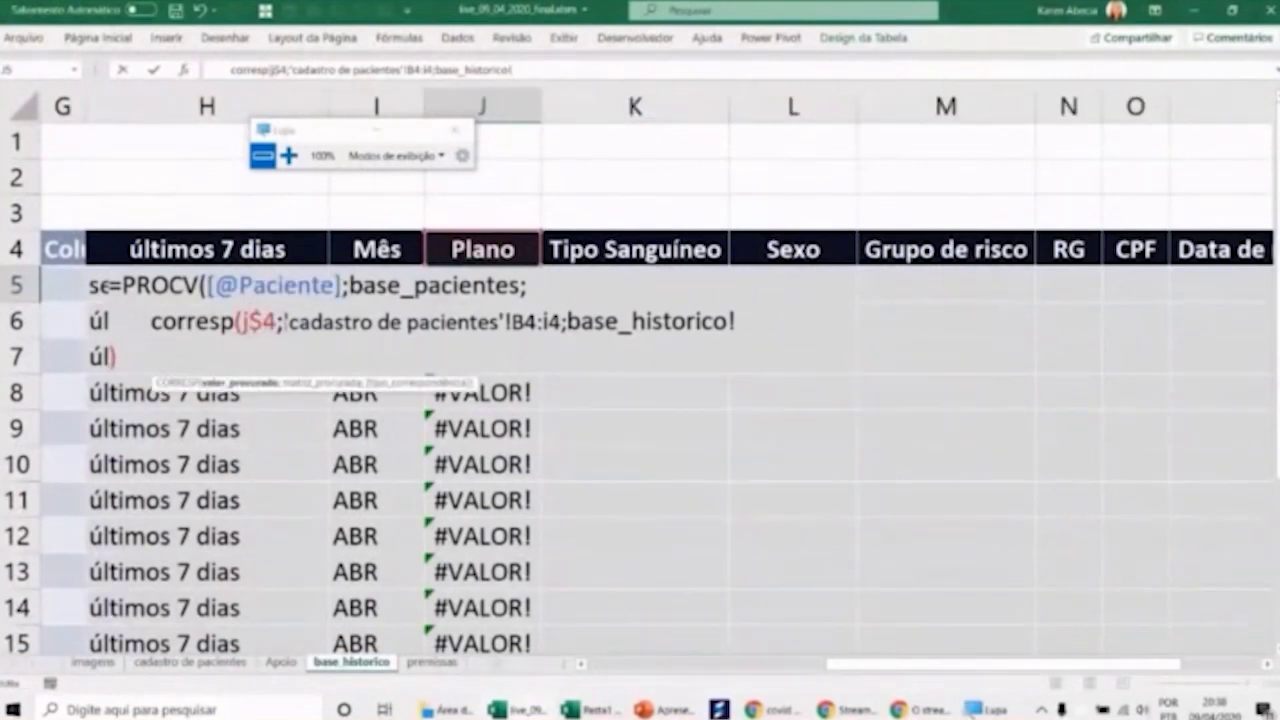
drag(286, 322, 549, 322)
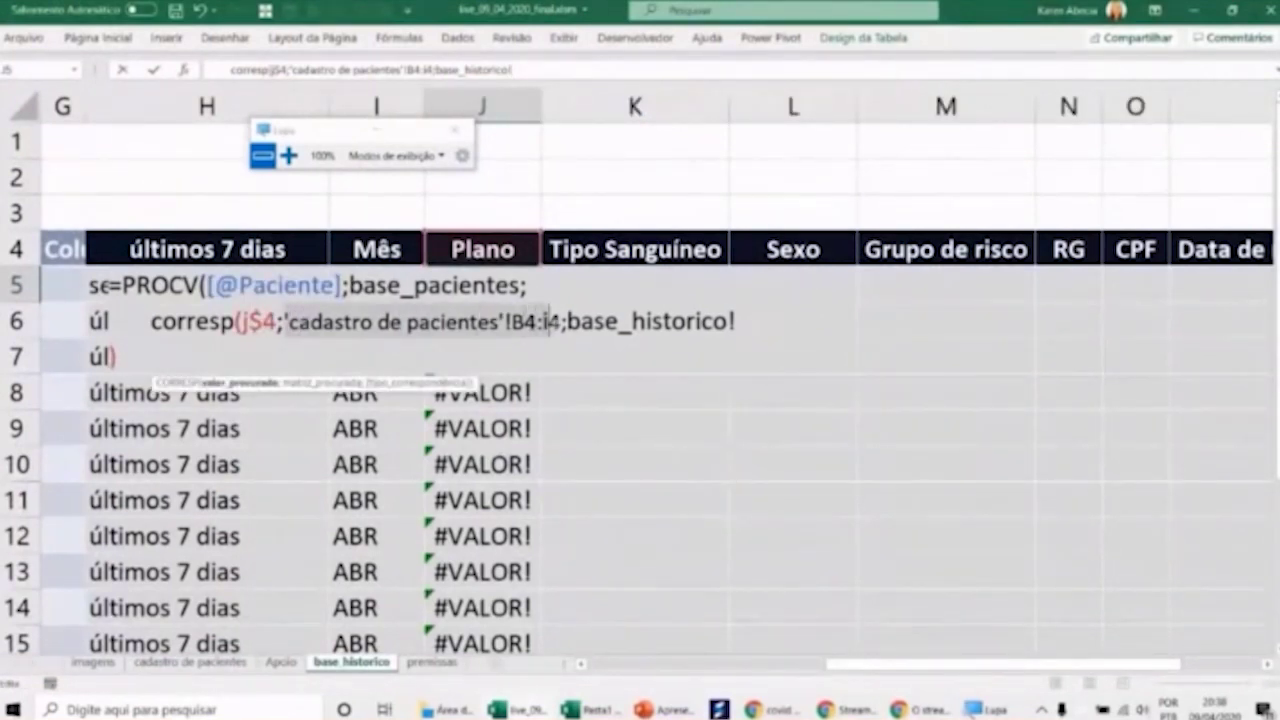
drag(561, 322, 510, 322)
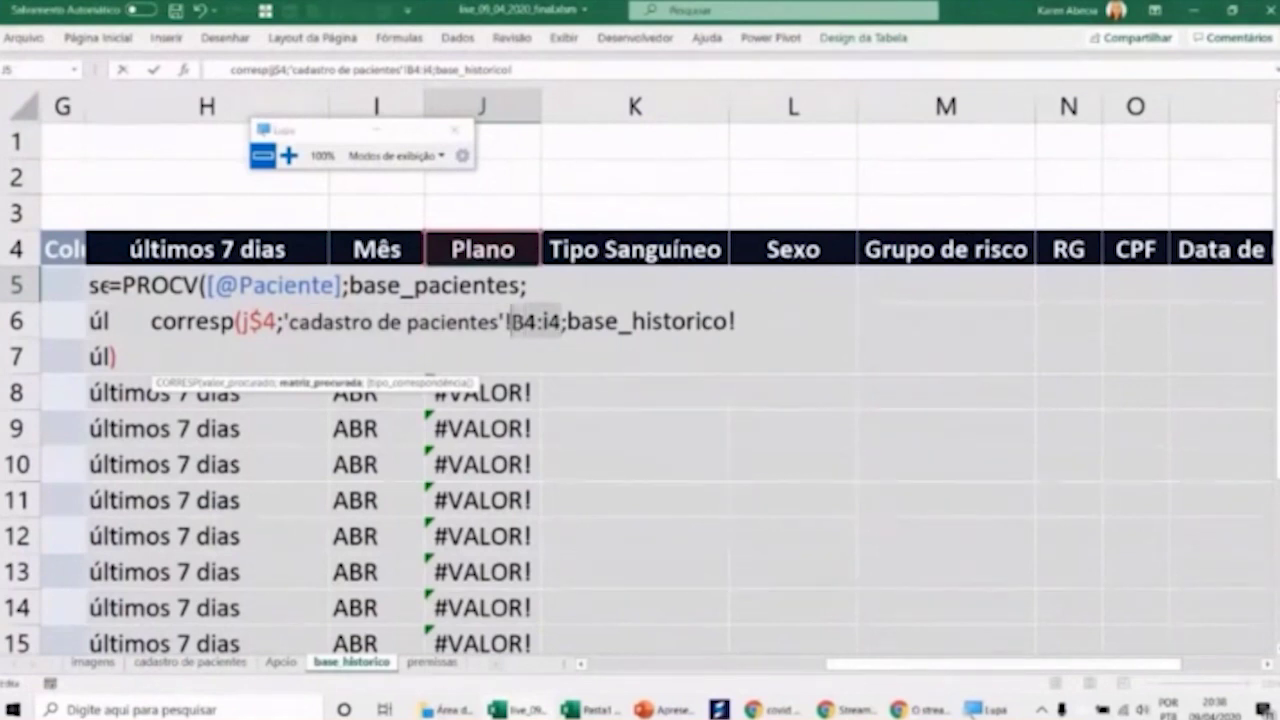
key(F4)
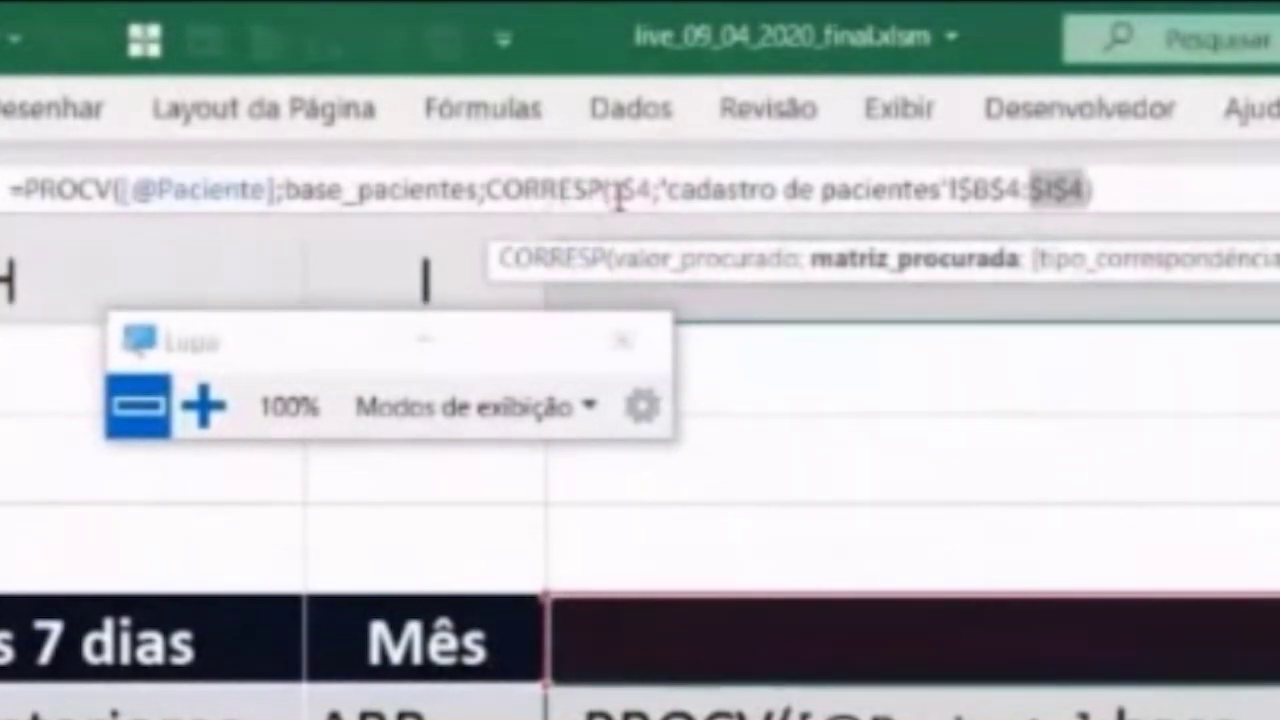
key(Right)
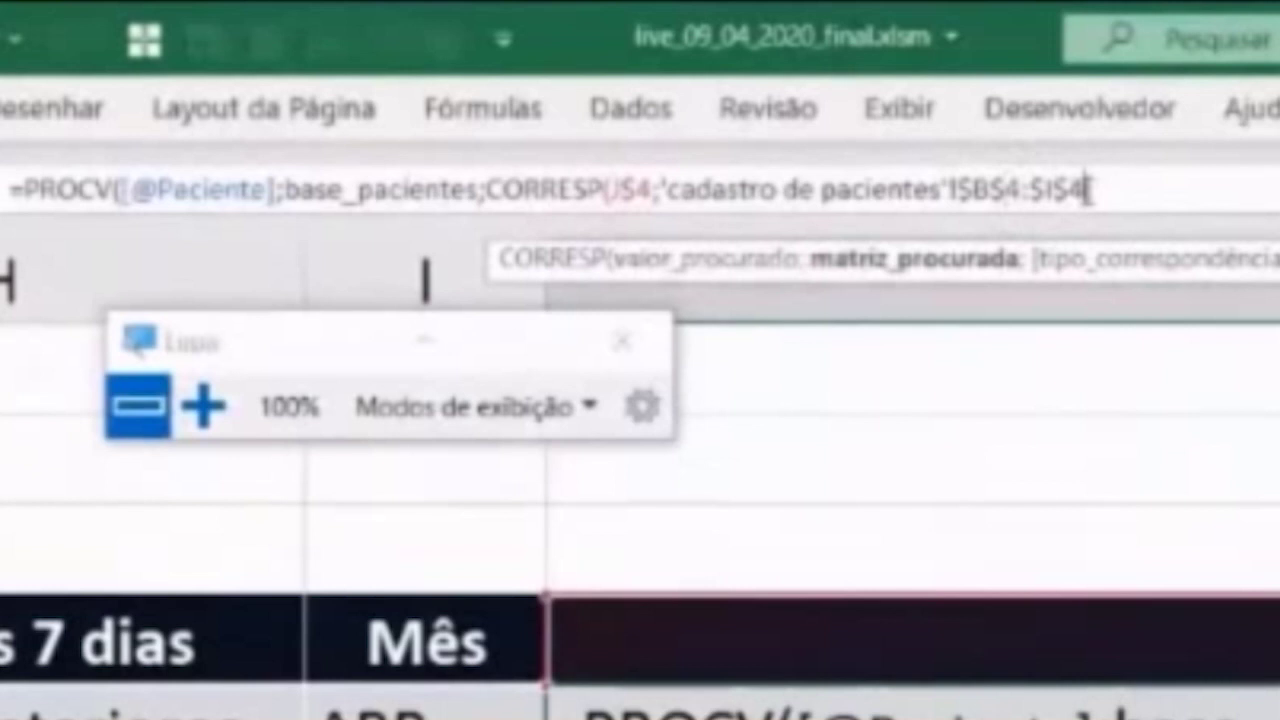
text(;0))
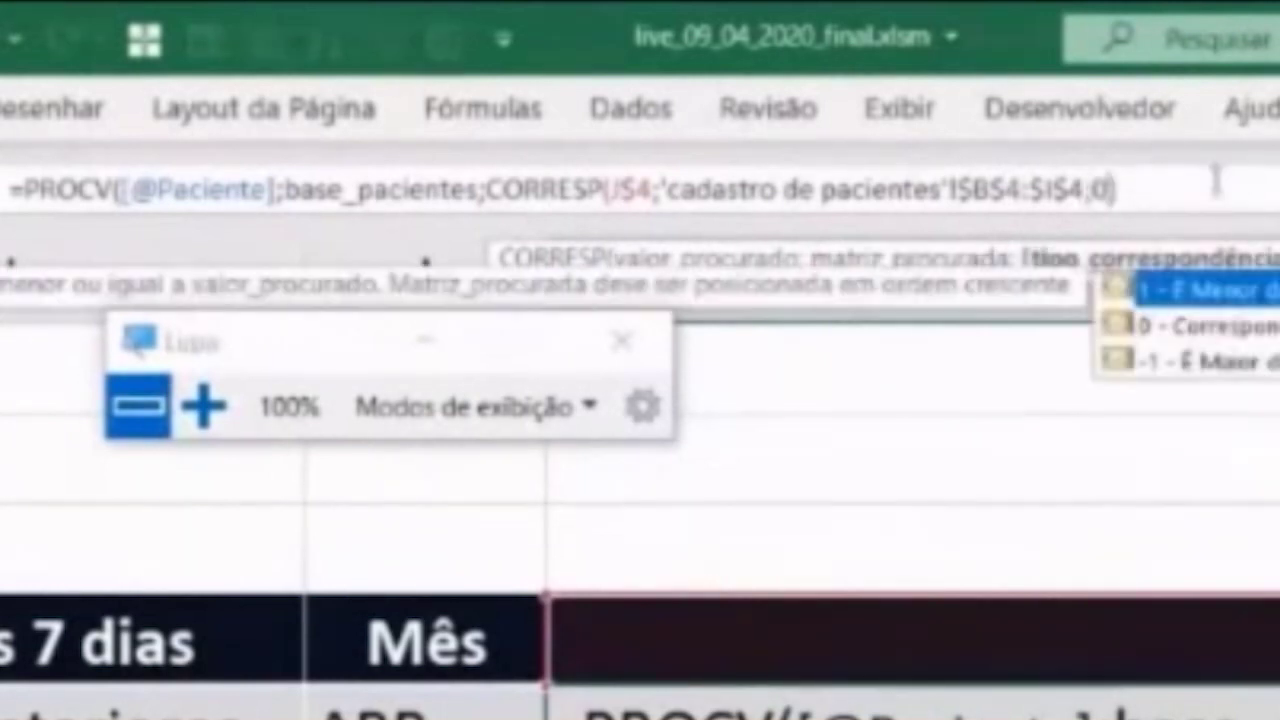
text(;0)
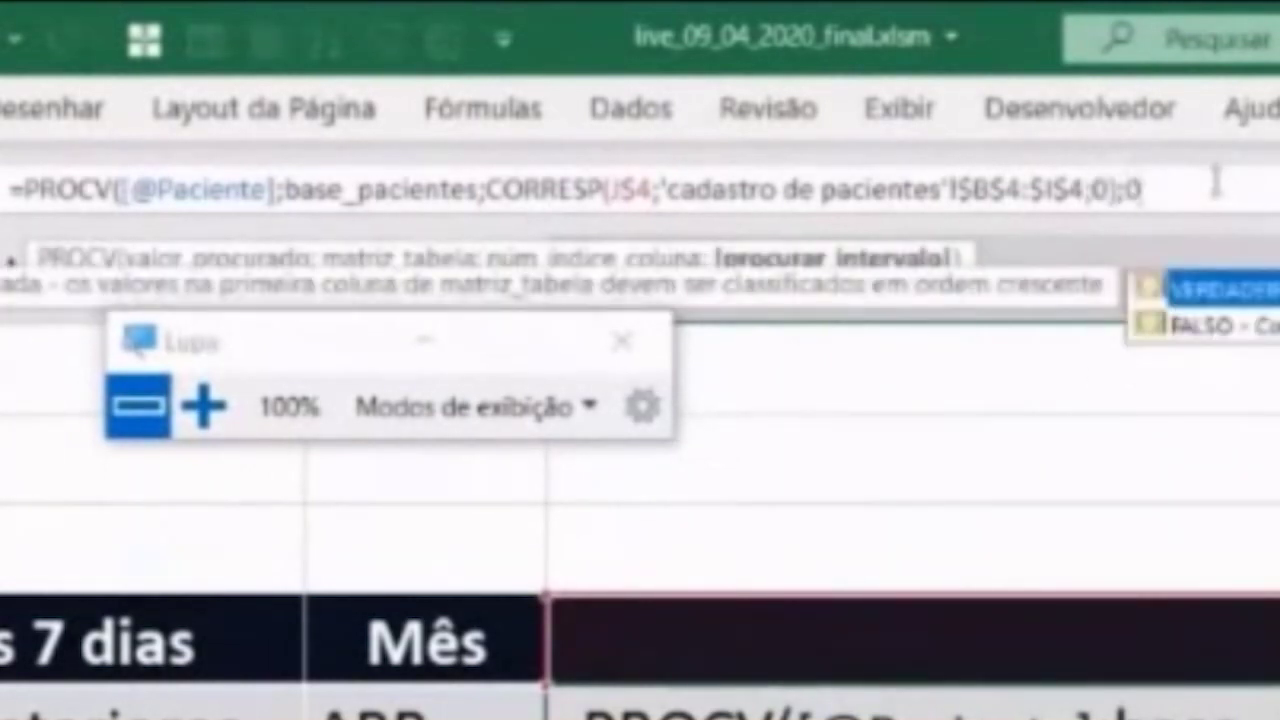
text())
key(Return)
key(super+minus)
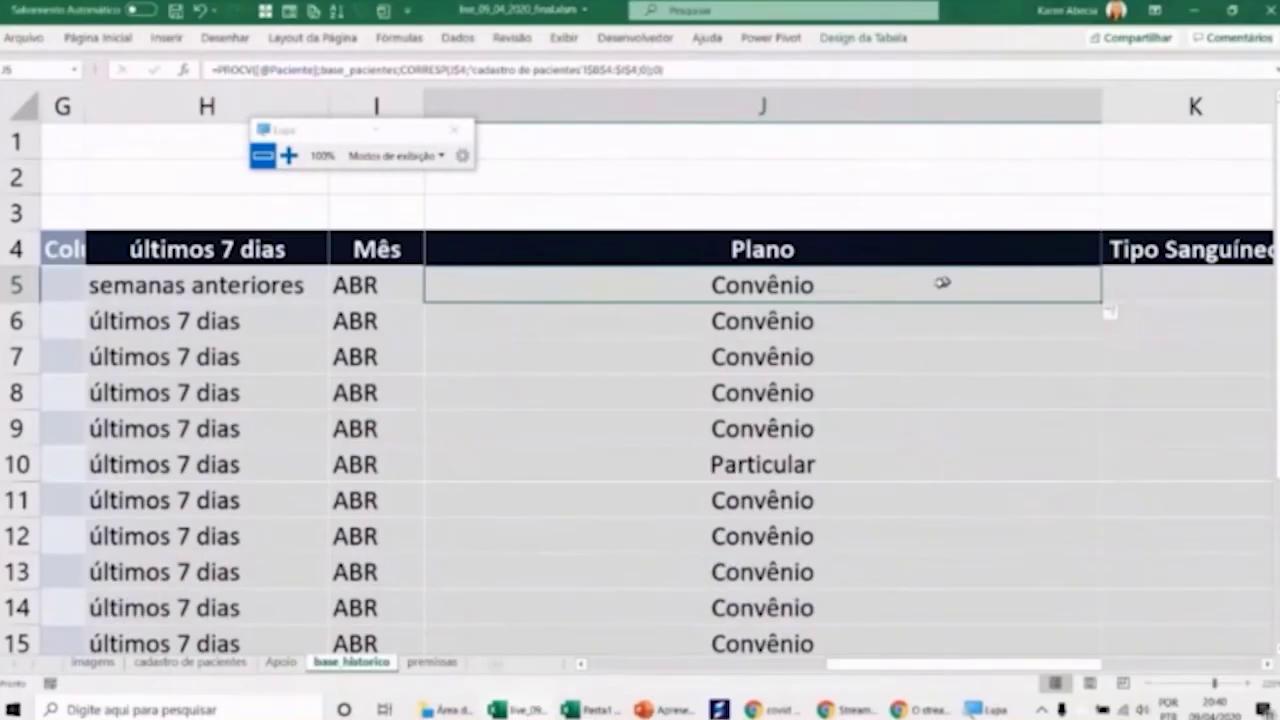
- Review the J5 formula without changes, then autofit the Plano column J width
scroll(423, 337, down, 2)
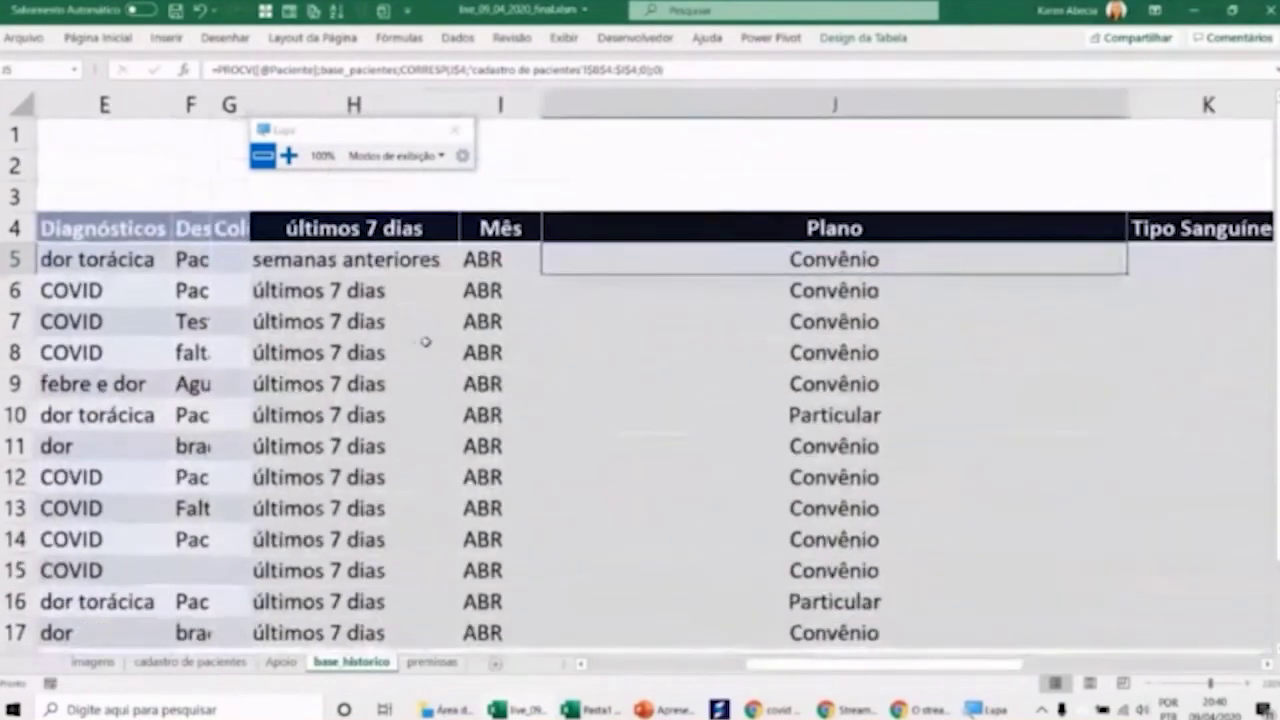
click(1012, 665)
key(F2)
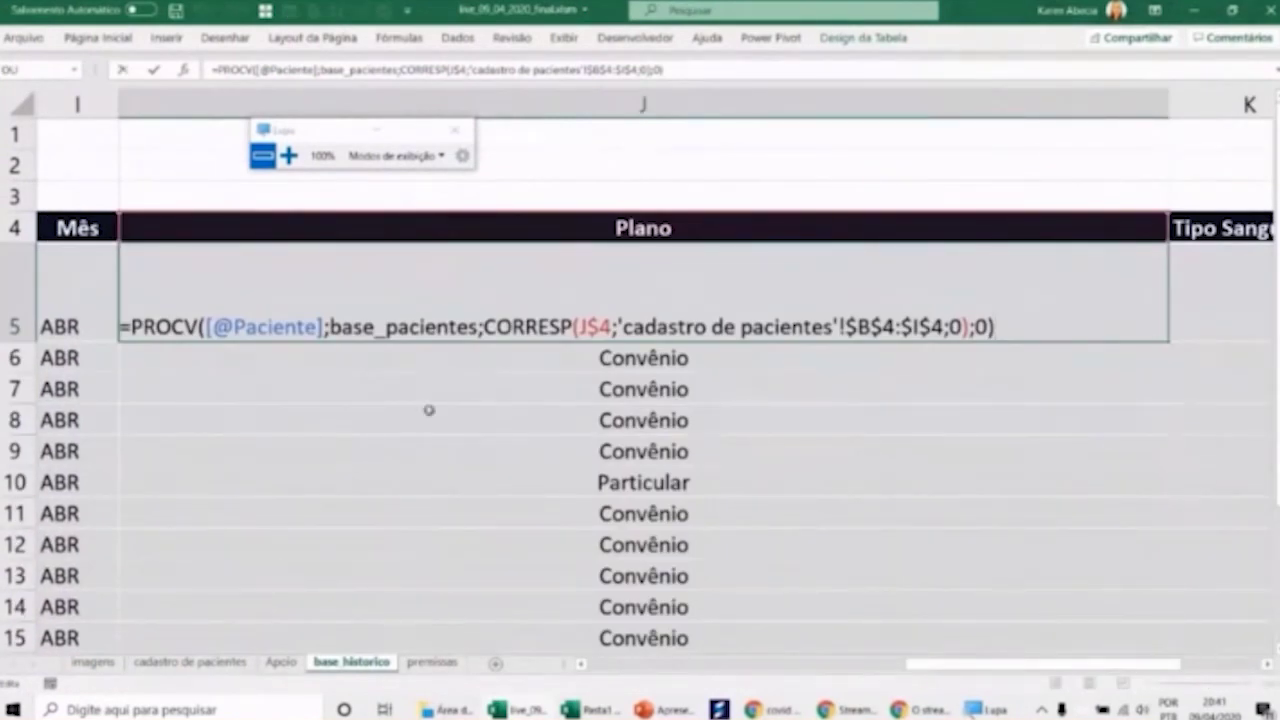
drag(120, 327, 1028, 323)
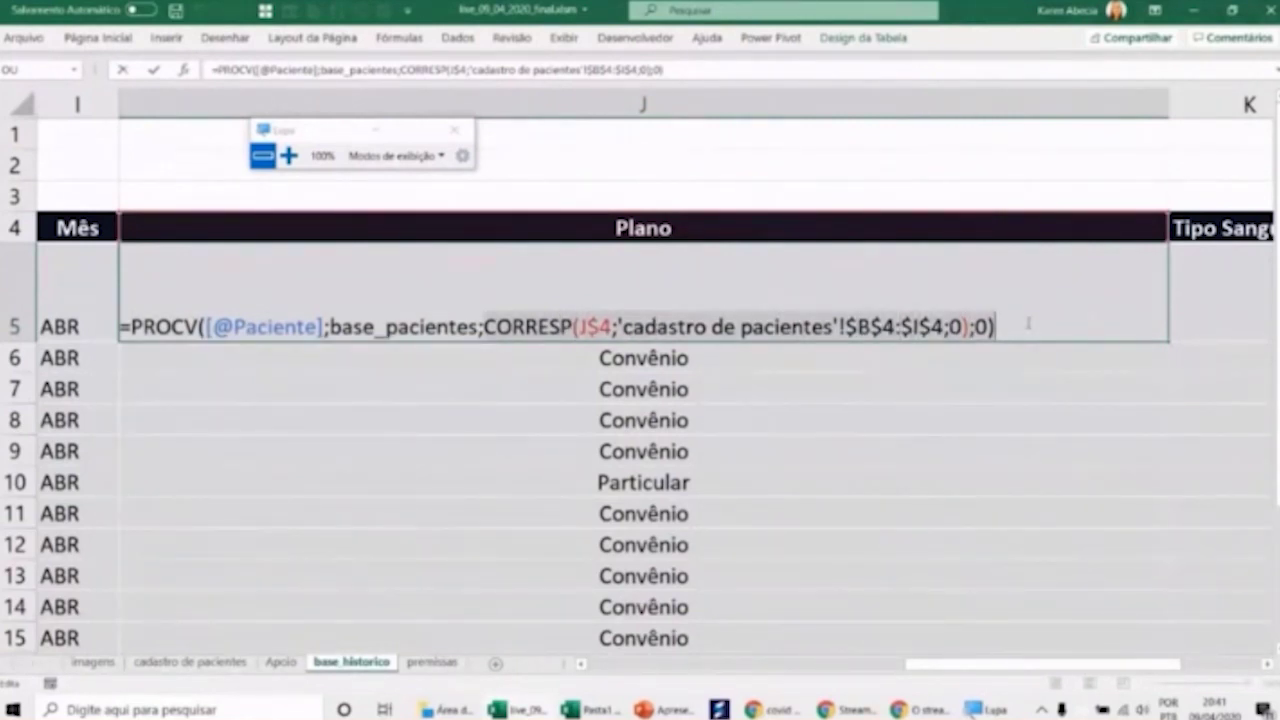
key(Return)
double_click(1167, 103)
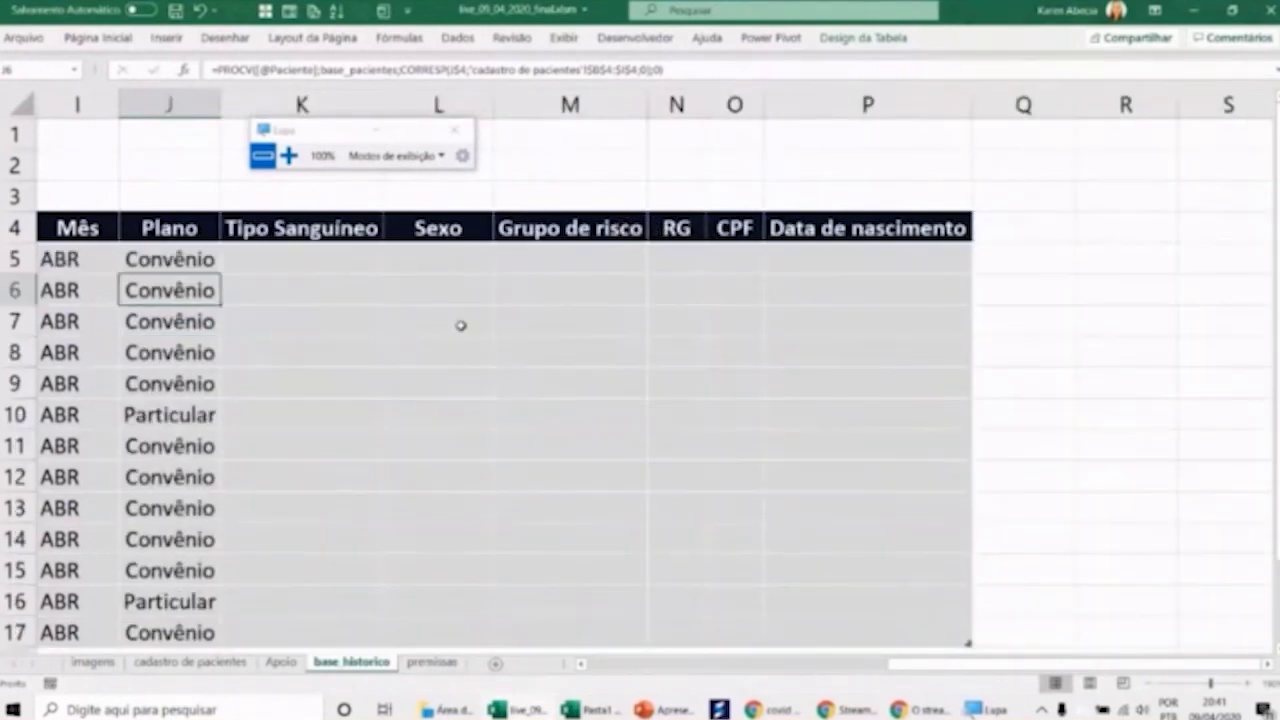
- Copy the J5 lookup formula and paste it across J5:P17
scroll(461, 325, down, 2)
click(500, 236)
key(ctrl+c)
drag(500, 232, 1075, 531)
key(ctrl+v)
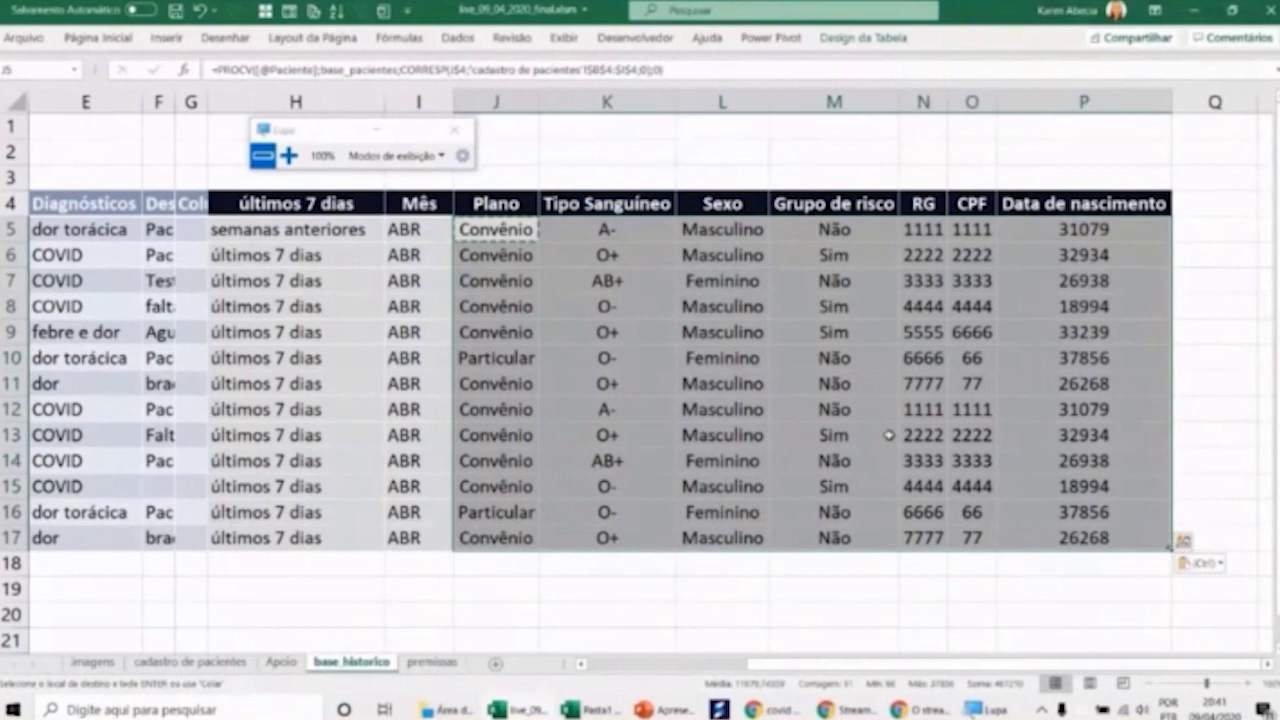
- Check the Tipo Sanguíneo, Grupo de risco, RG and Data de nascimento results and compare rows 5 and 6 Plano formulas
click(628, 233)
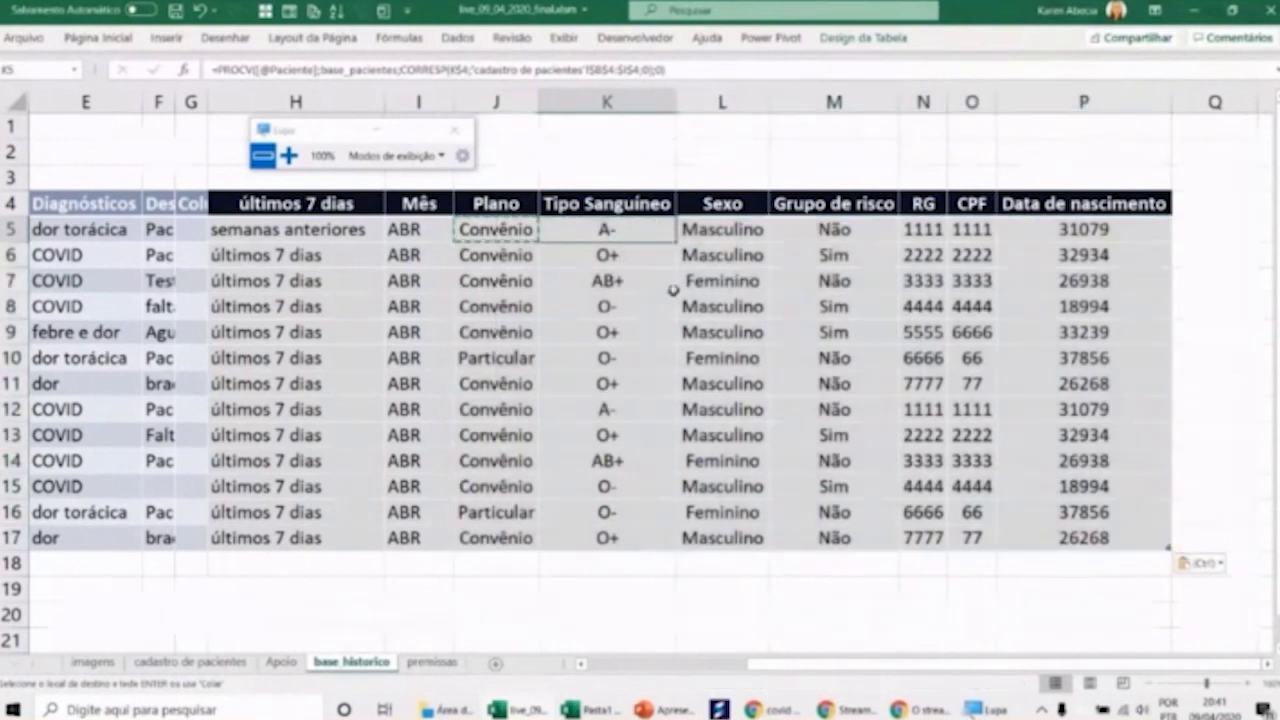
click(855, 236)
click(915, 245)
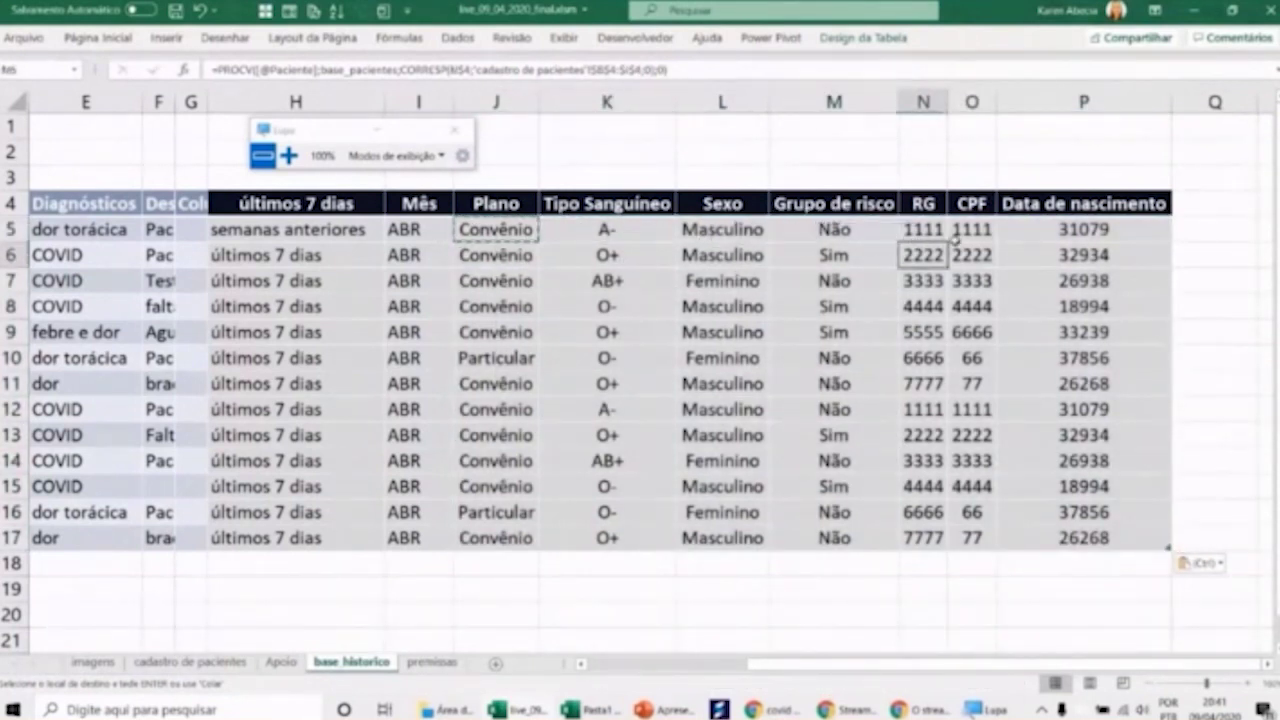
key(Up)
key(Right)
key(Right)
click(498, 254)
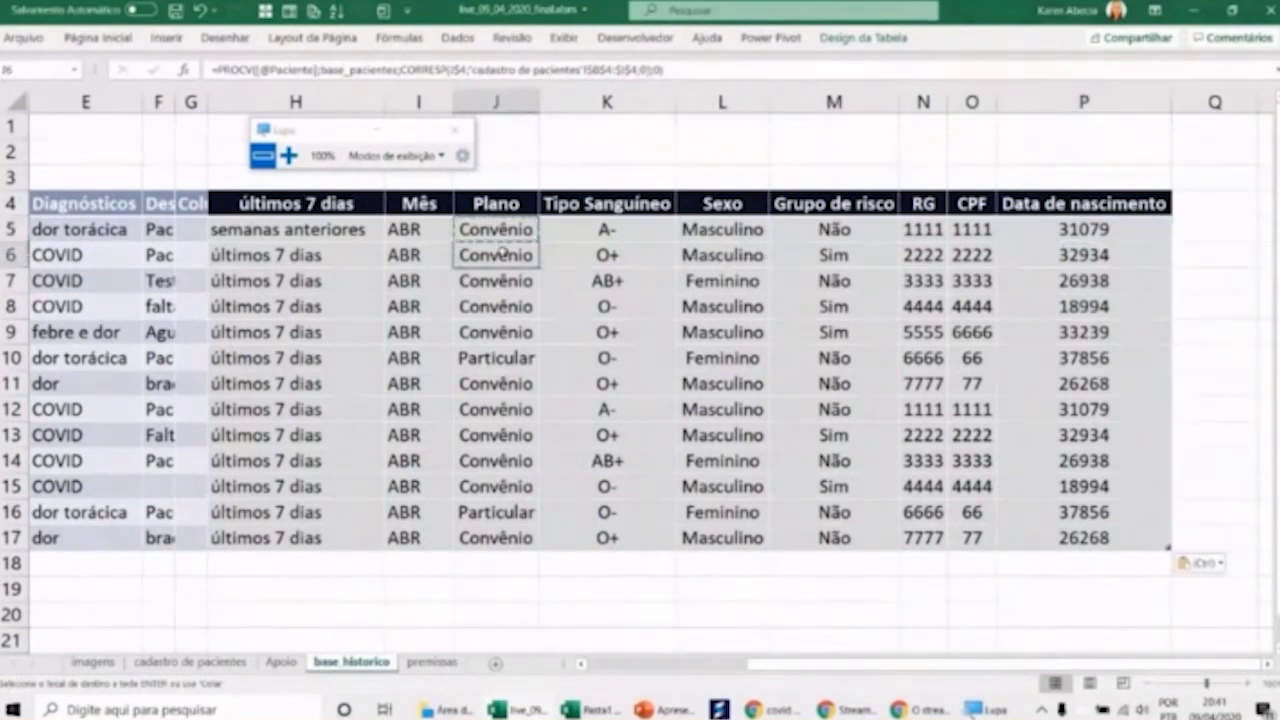
click(488, 229)
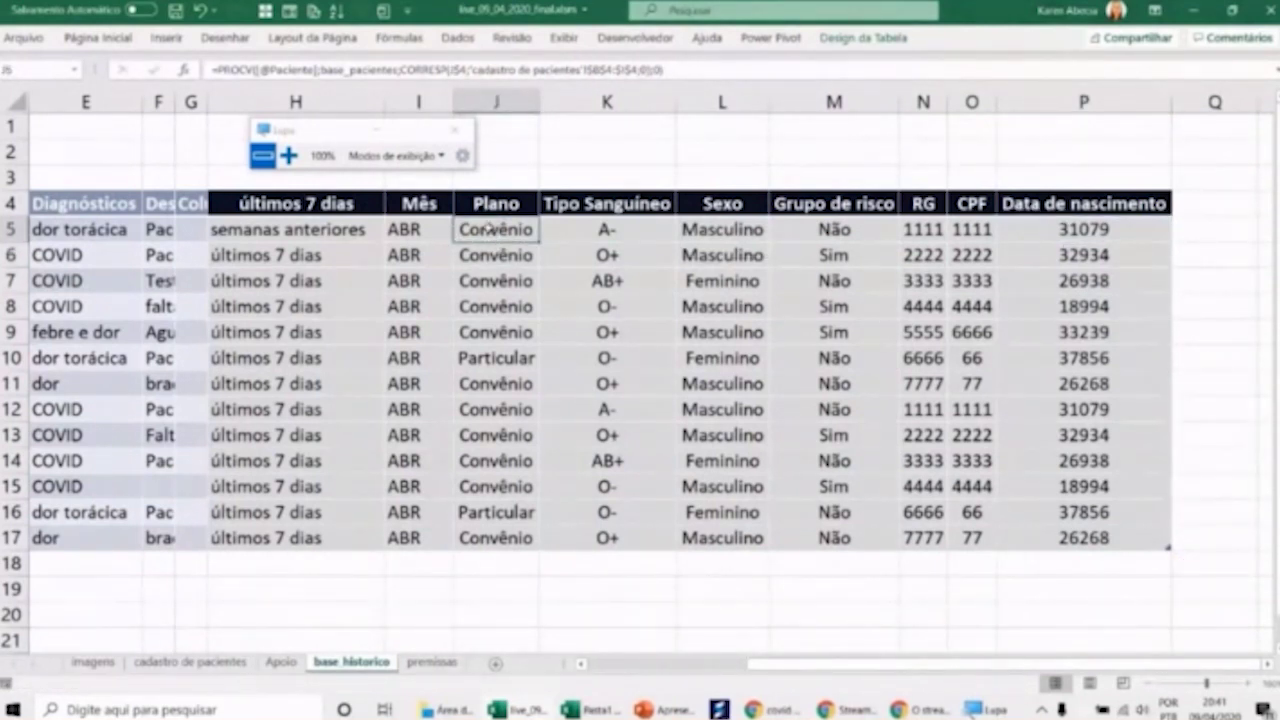
click(500, 256)
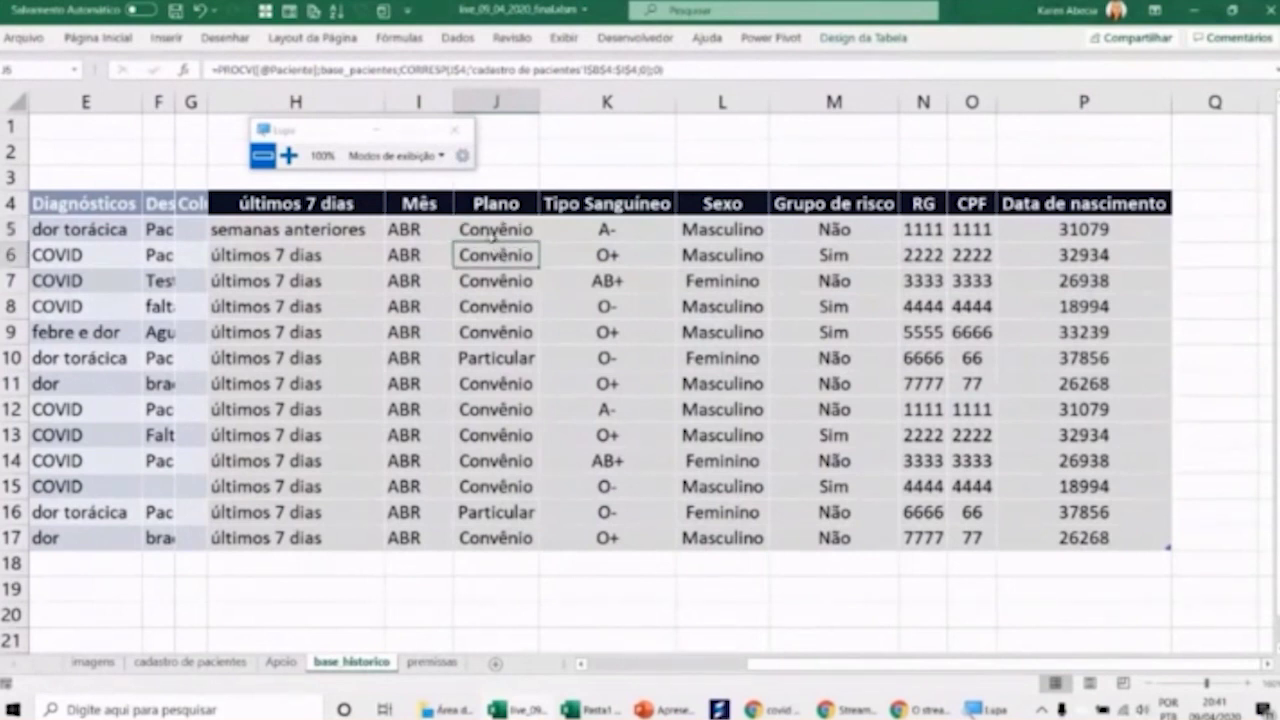
click(490, 230)
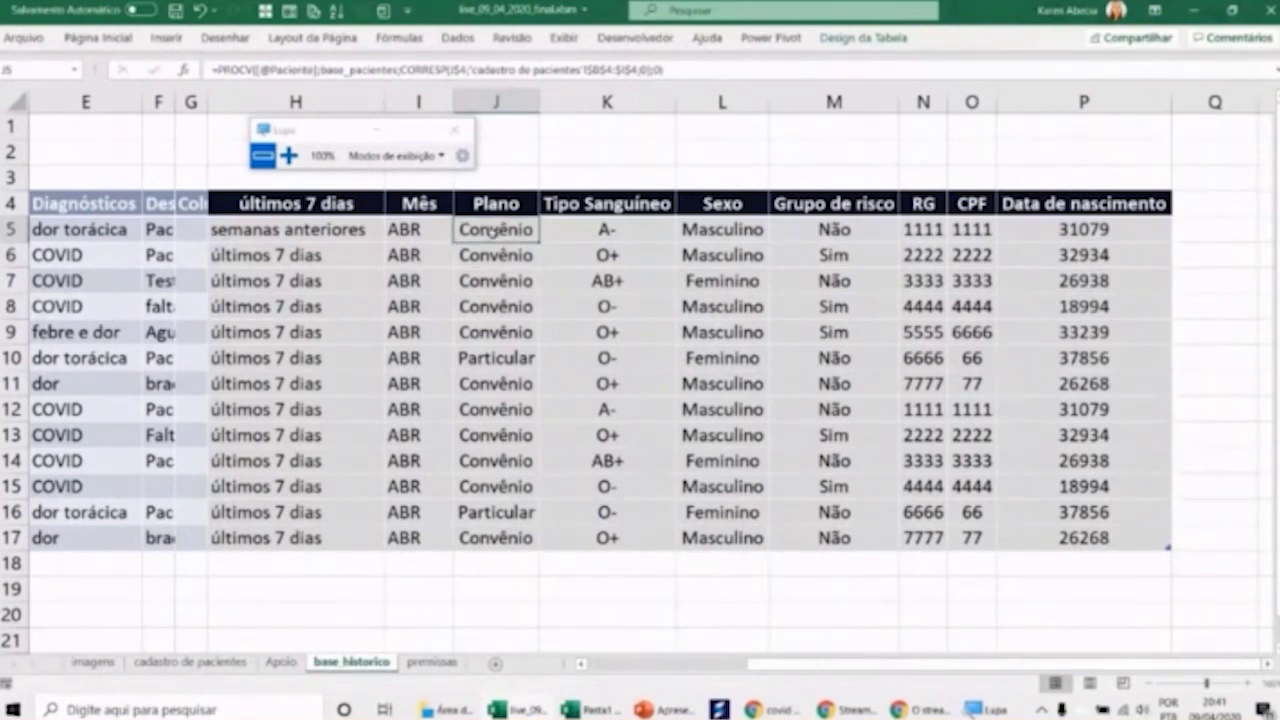
click(516, 246)
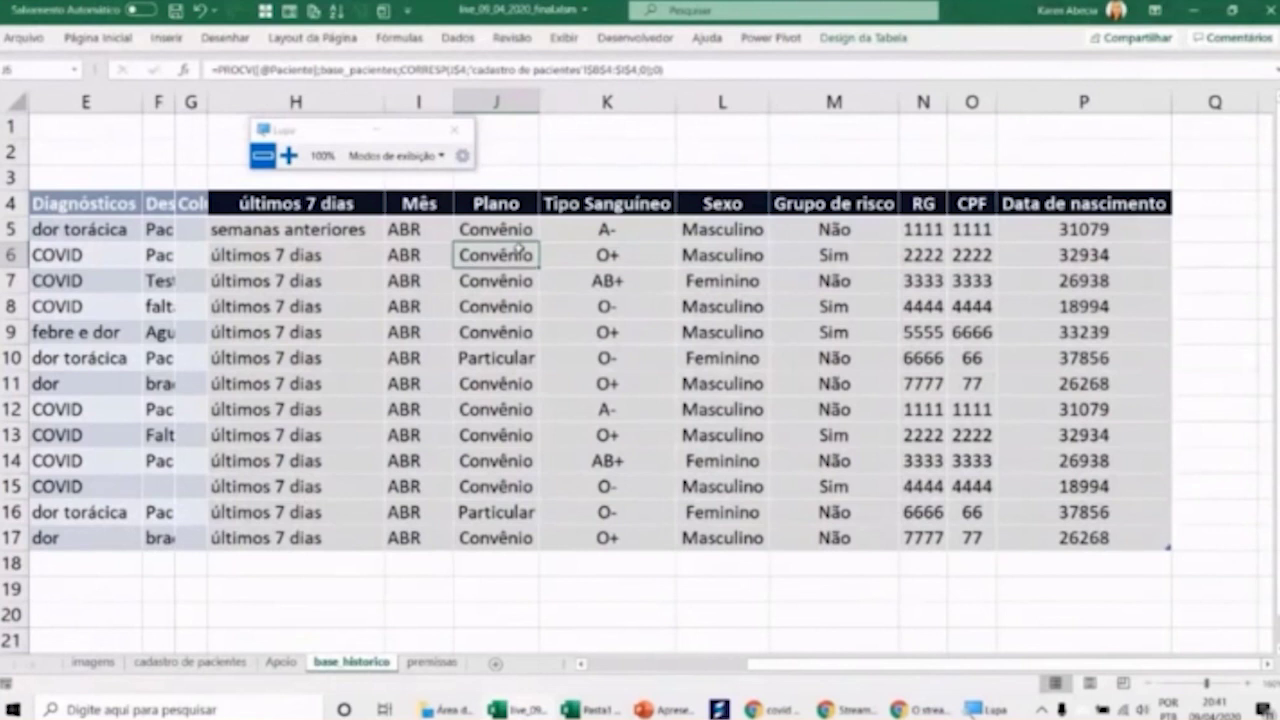
click(512, 232)
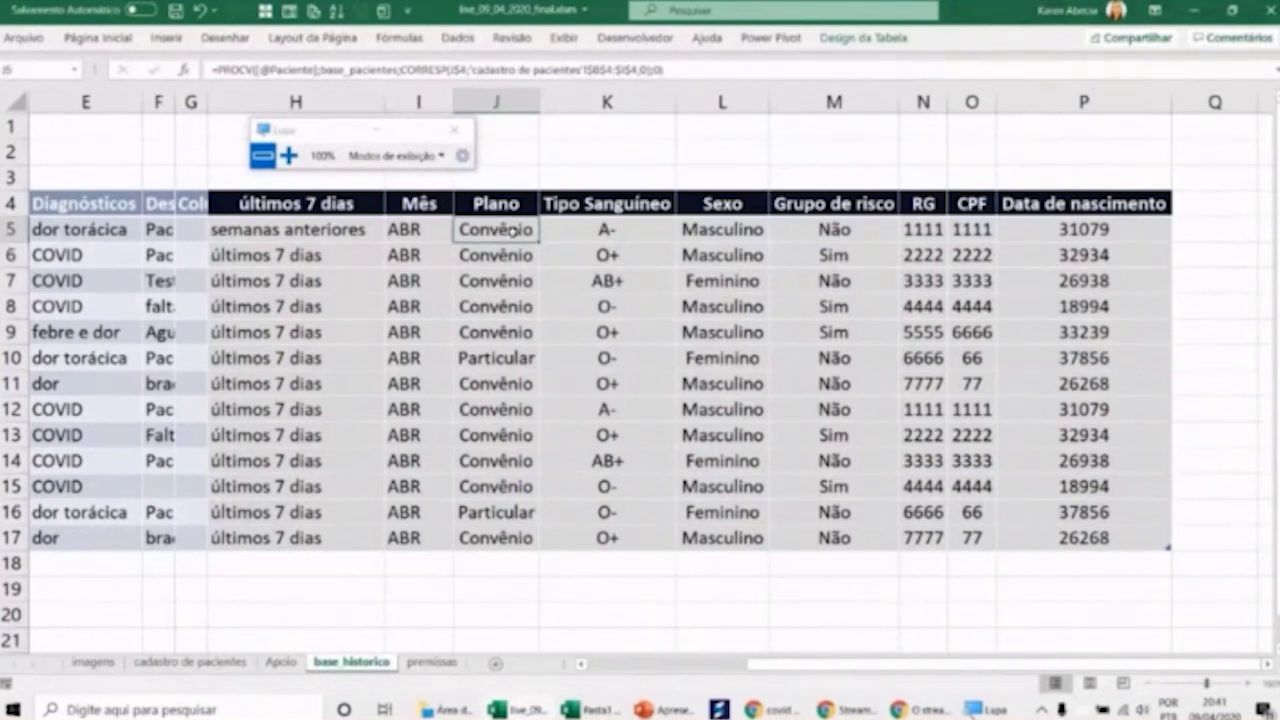